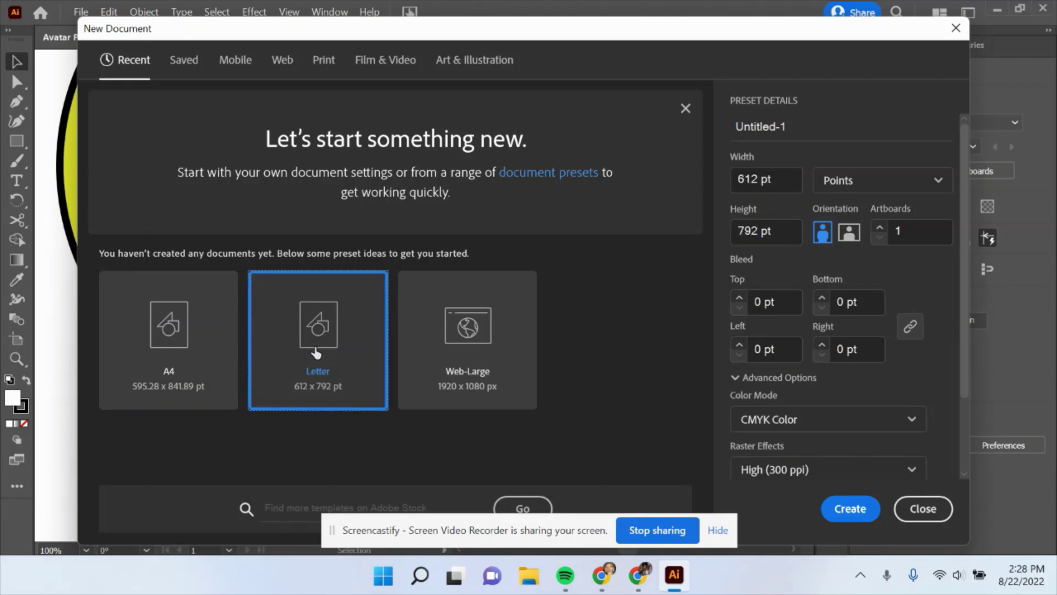
# Step: Create a new portrait Letter document of 612 x 792 pt and switch to the Automation workspace
pyautogui.click(854, 511)
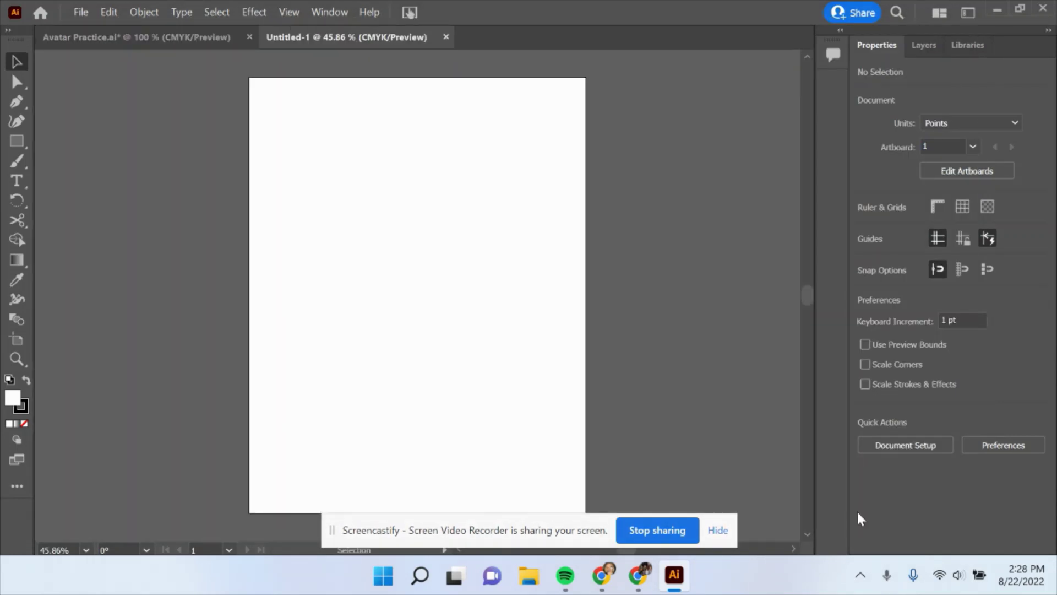
pyautogui.click(718, 530)
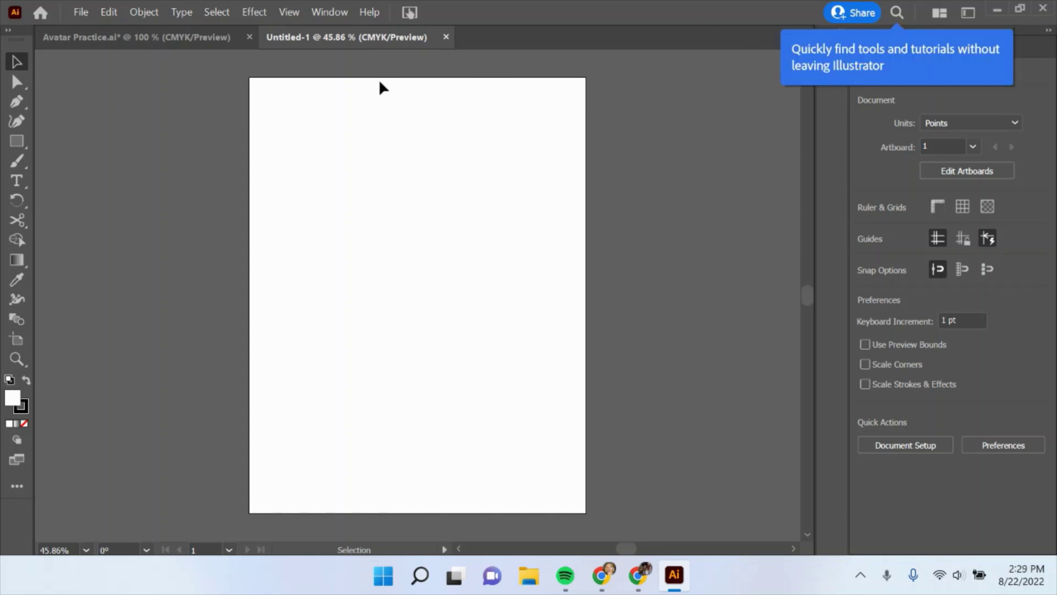
pyautogui.click(337, 11)
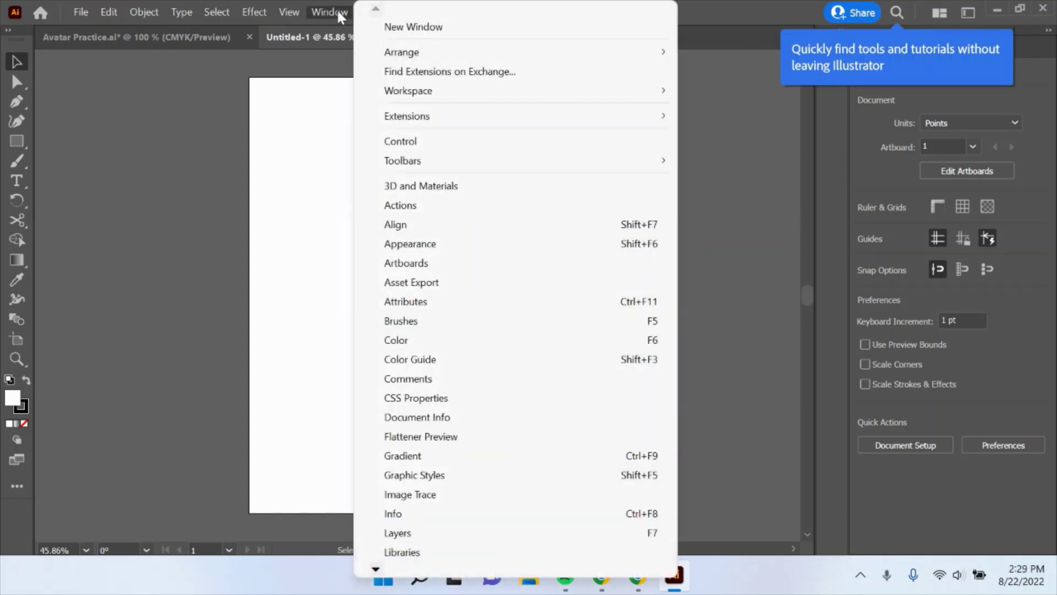
pyautogui.moveTo(469, 92)
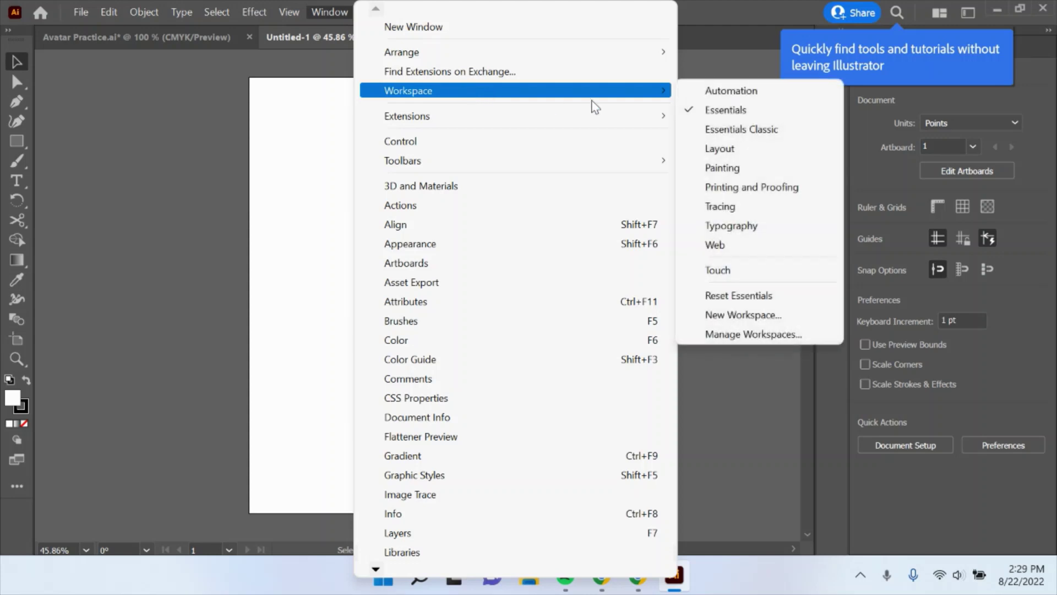
pyautogui.click(722, 90)
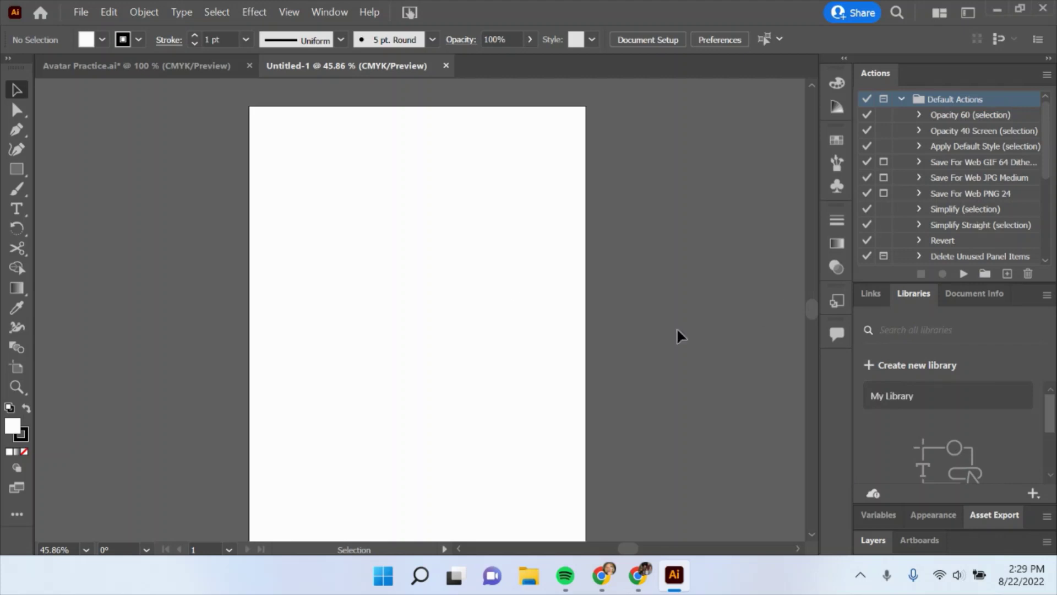
# Step: Hide Libraries and Actions from the workspace and display the document's layer list
pyautogui.click(330, 12)
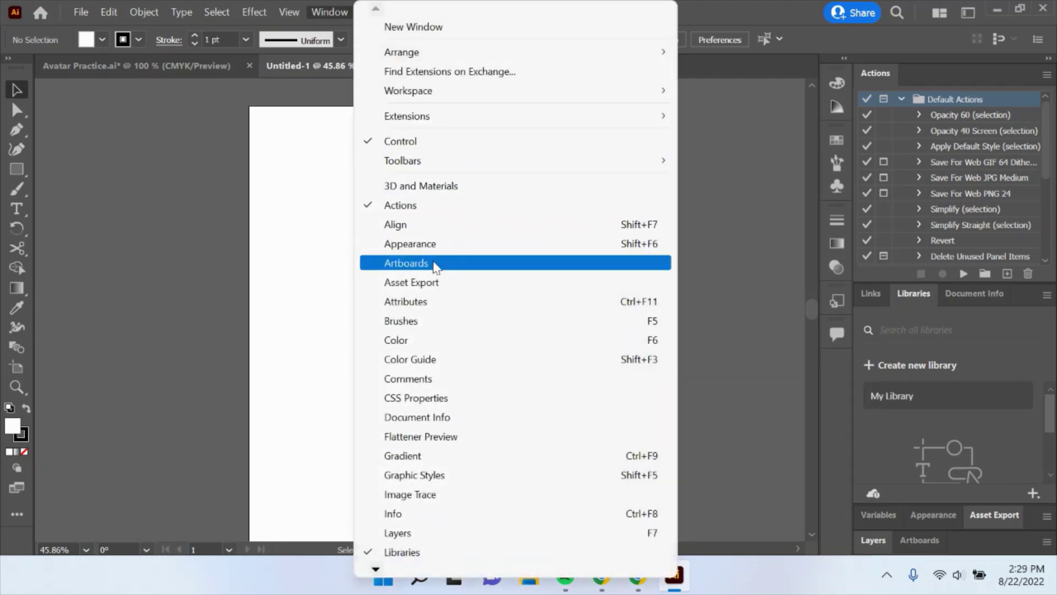
pyautogui.click(410, 553)
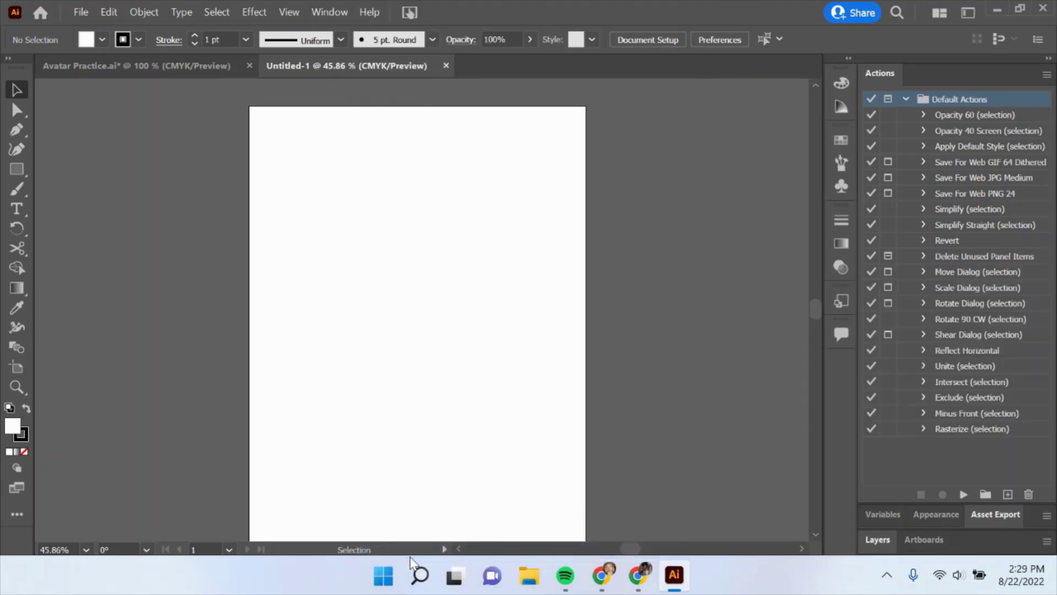
pyautogui.click(334, 8)
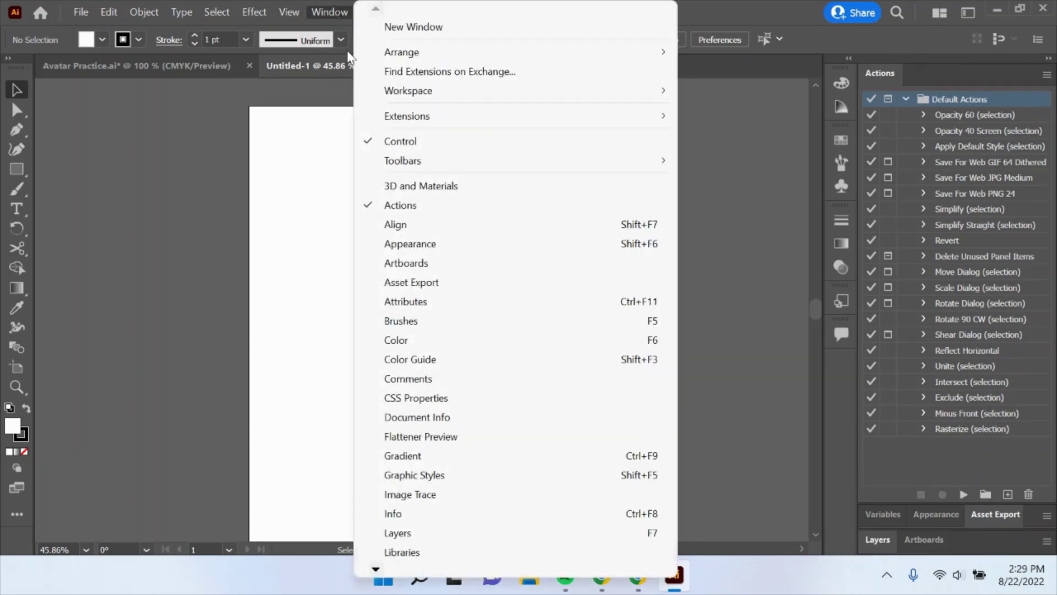
pyautogui.click(416, 209)
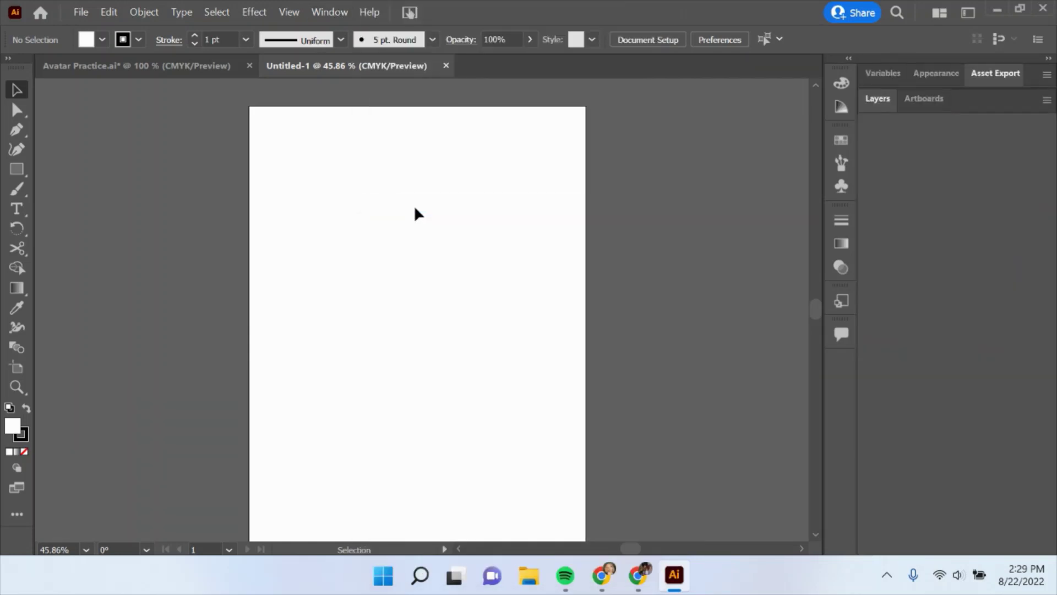
pyautogui.click(881, 100)
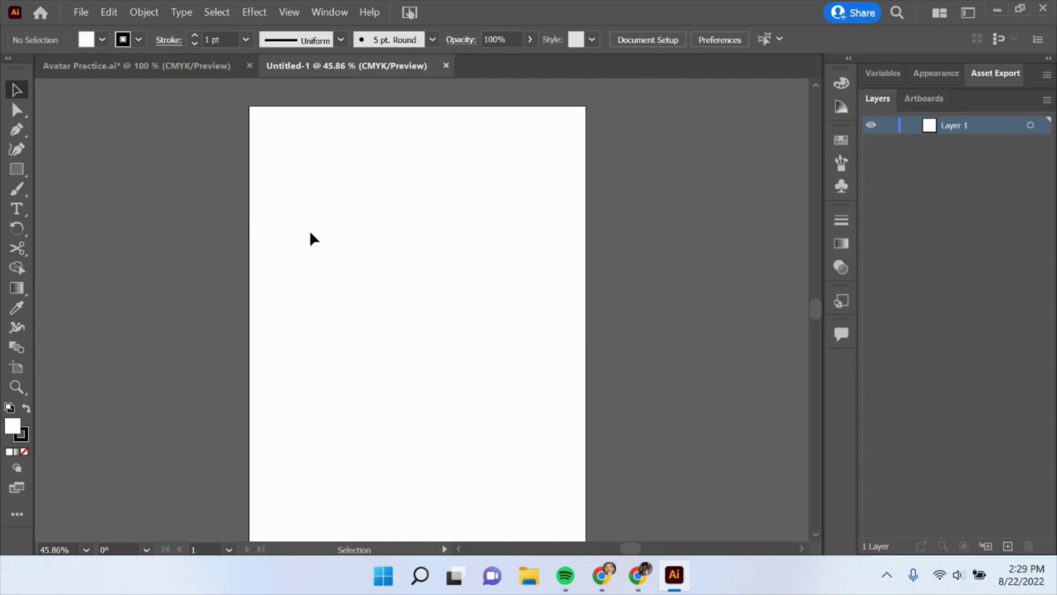
# Step: Draw a large circle across the middle of the artboard with the Ellipse tool
pyautogui.scroll(-1, 310, 237)
pyautogui.scroll(2, 309, 237)
pyautogui.scroll(-3, 310, 233)
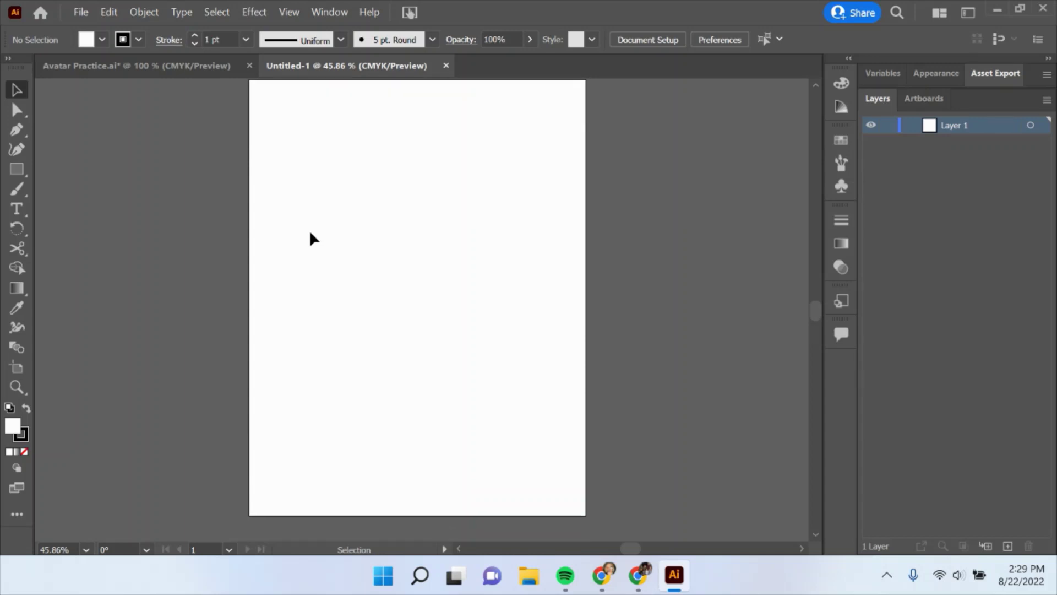
pyautogui.scroll(1, 311, 233)
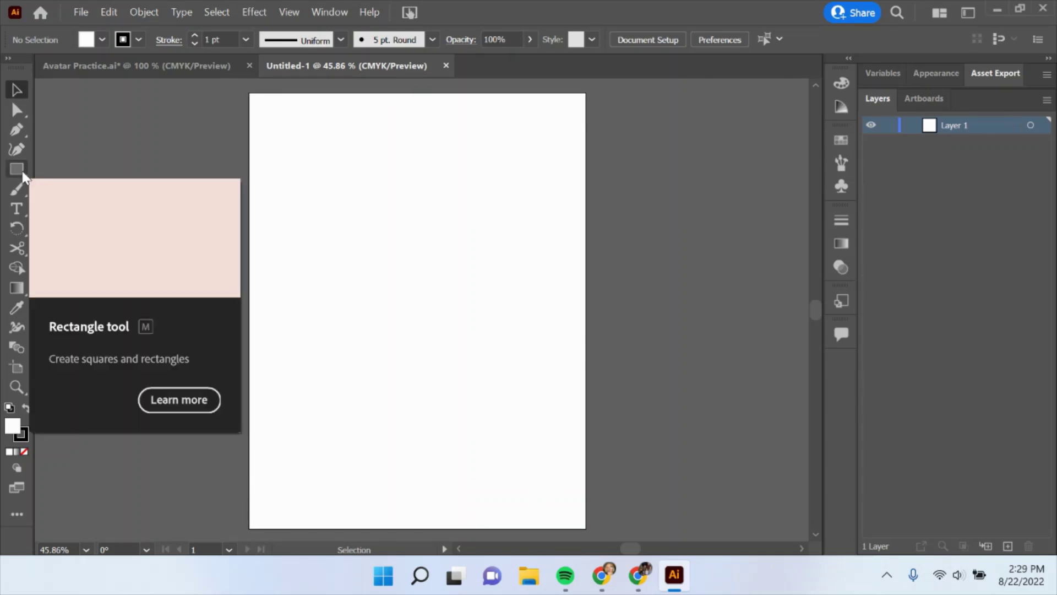
pyautogui.click(16, 169)
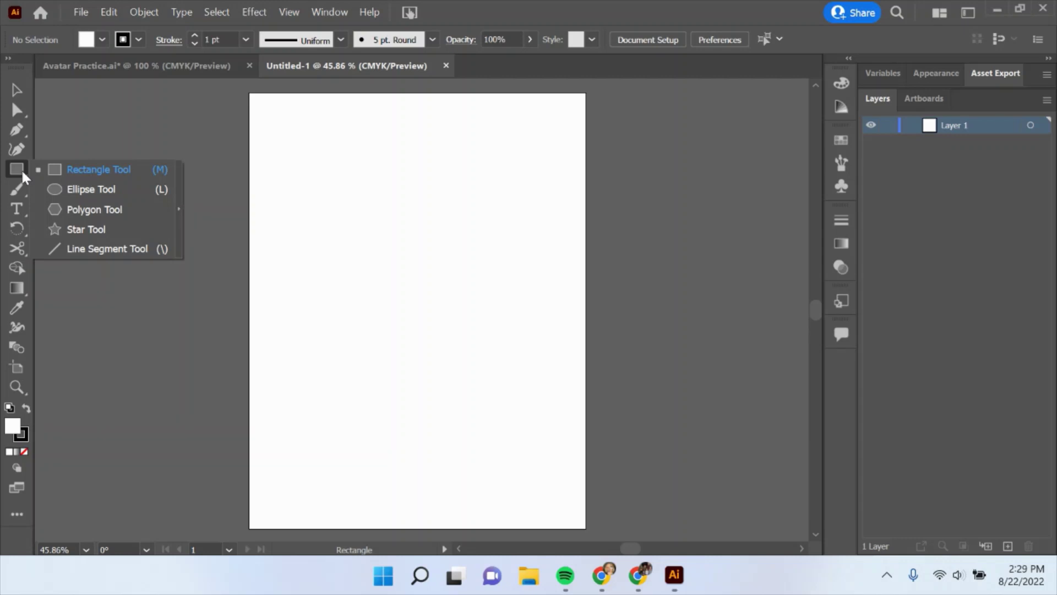
pyautogui.click(133, 193)
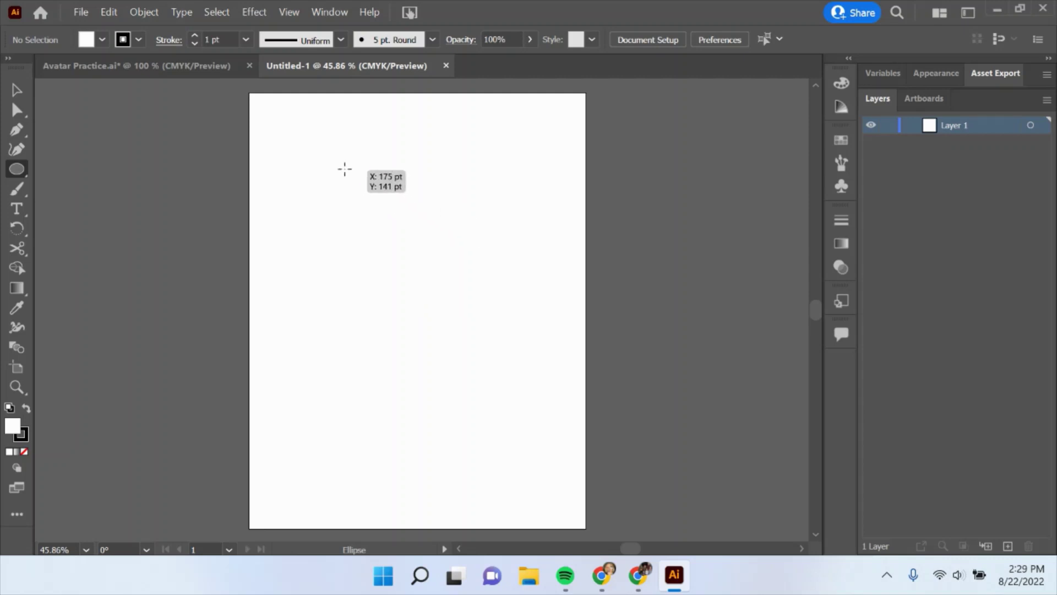
pyautogui.moveTo(331, 172)
pyautogui.mouseDown()
pyautogui.moveTo(475, 292)
pyautogui.moveTo(587, 427)
pyautogui.mouseUp()
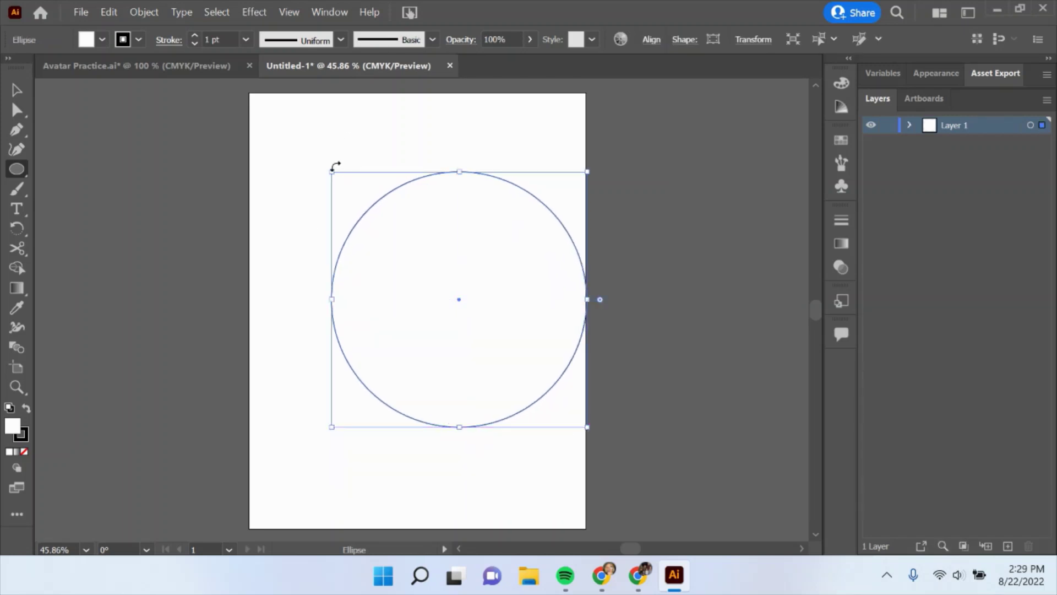
# Step: Enlarge the circle slightly and move it so it is centred horizontally on the artboard
pyautogui.moveTo(331, 173); pyautogui.dragTo(300, 147)
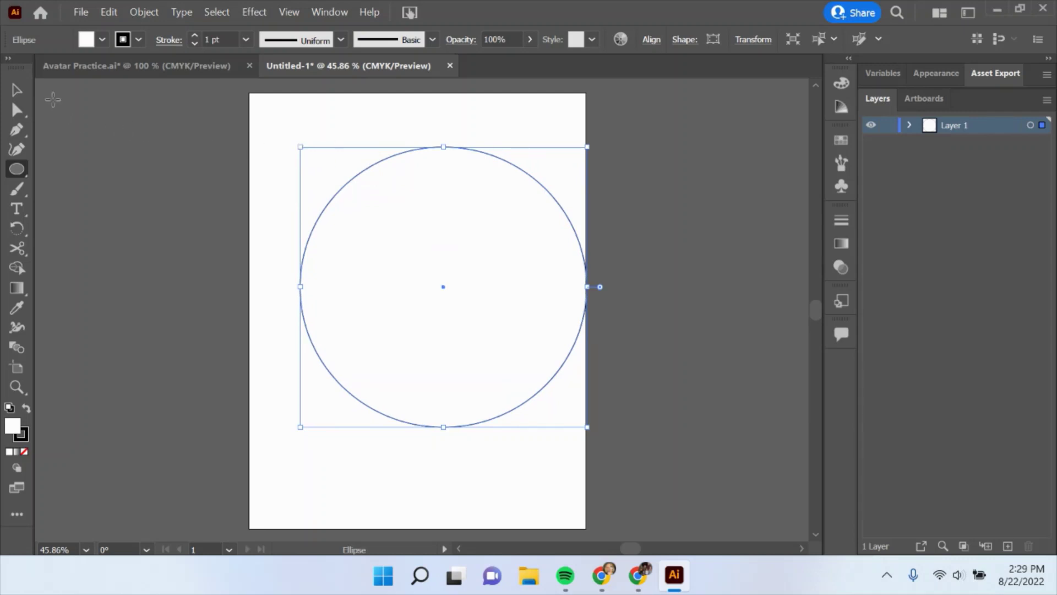
pyautogui.click(17, 91)
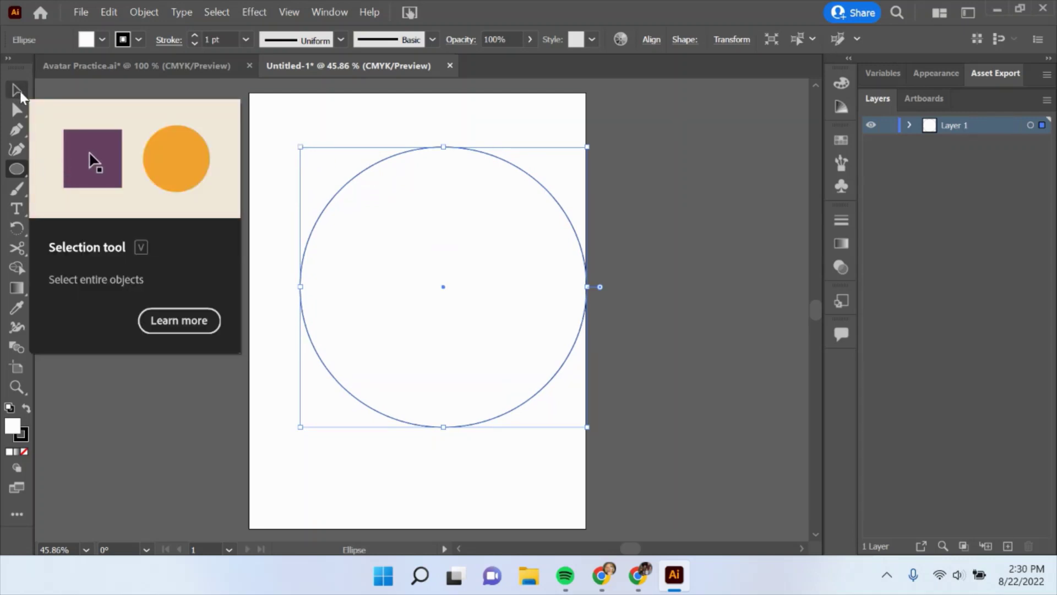
pyautogui.moveTo(445, 290); pyautogui.dragTo(416, 290)
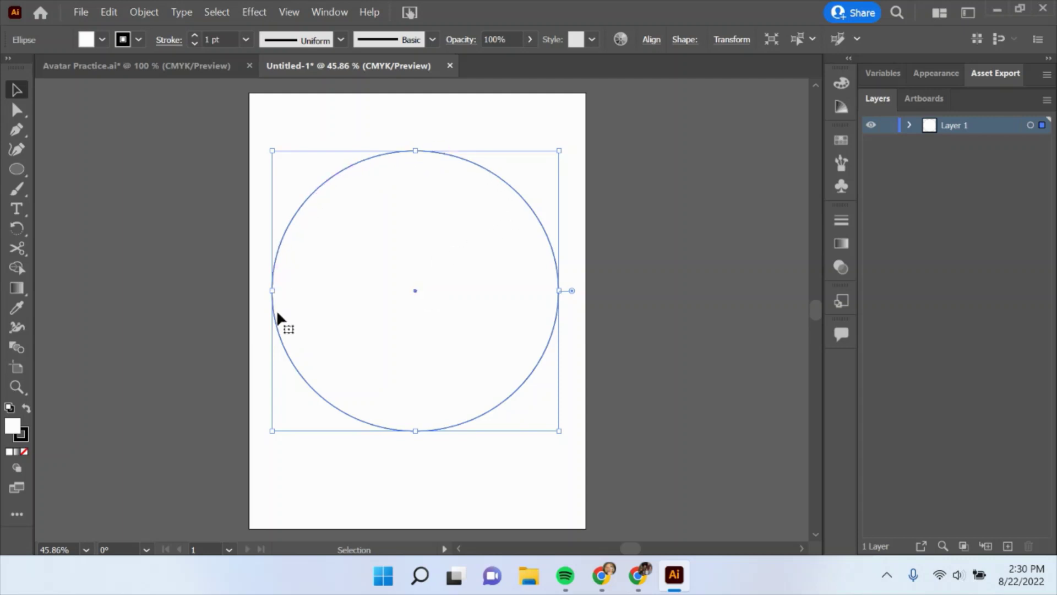
# Step: Give the large circle a 6 pt stroke and no fill, and deselect it
pyautogui.click(194, 35)
pyautogui.click(194, 34)
pyautogui.click(193, 35)
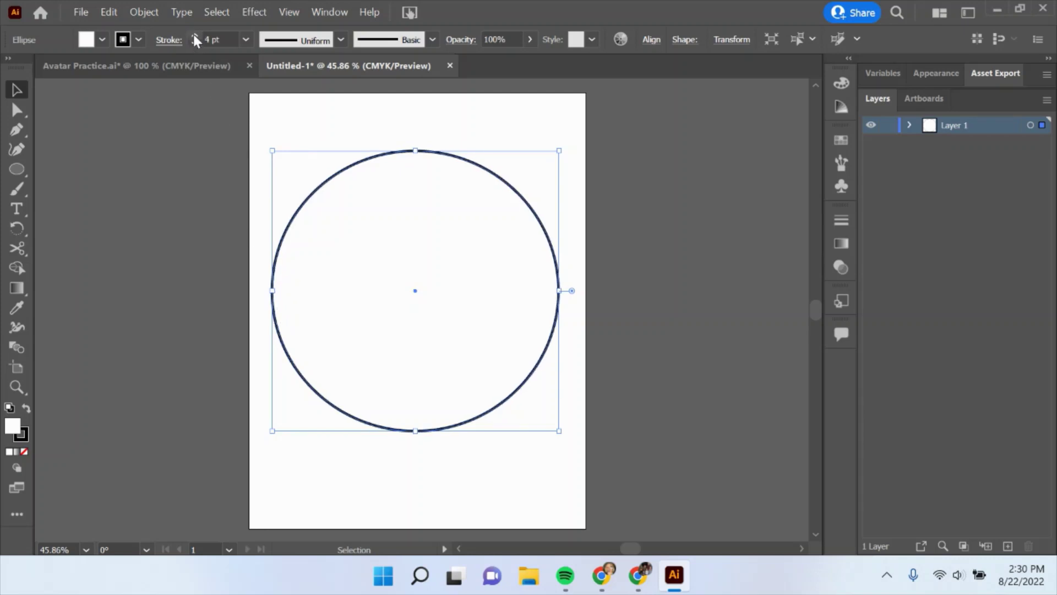
pyautogui.click(194, 34)
pyautogui.click(193, 34)
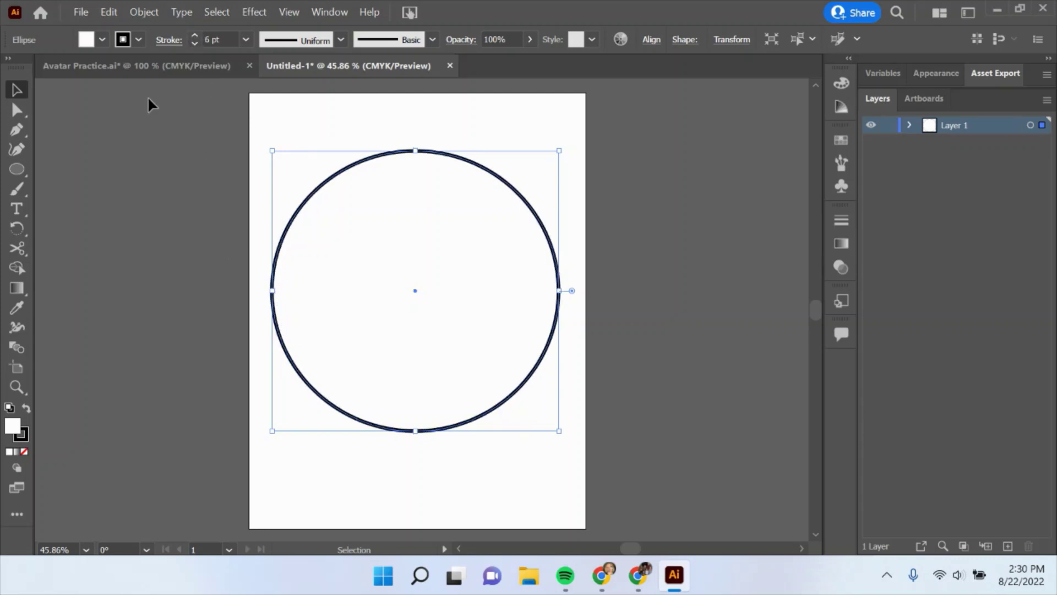
pyautogui.click(102, 39)
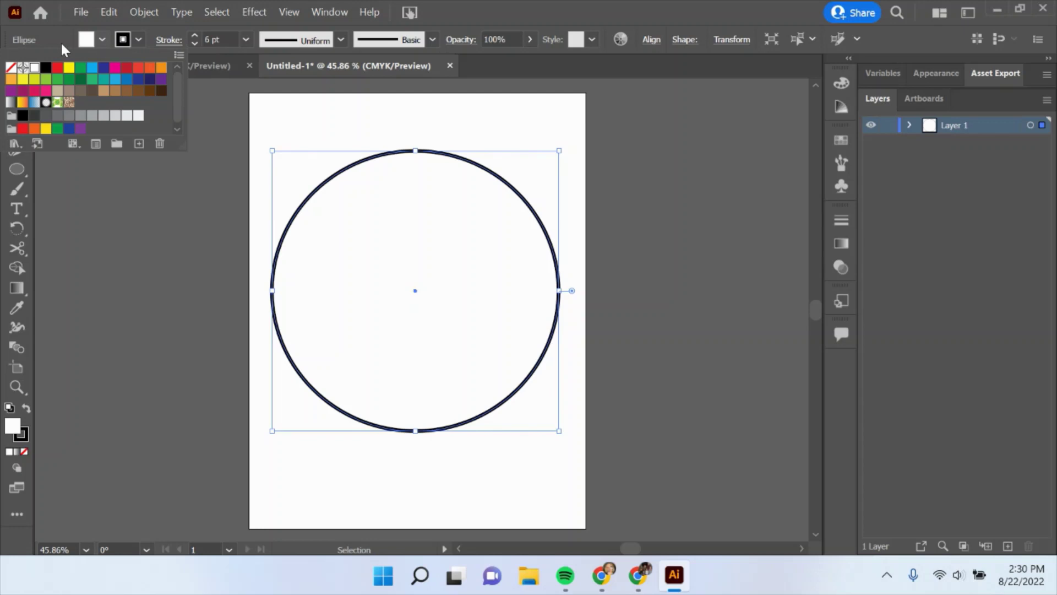
pyautogui.click(10, 67)
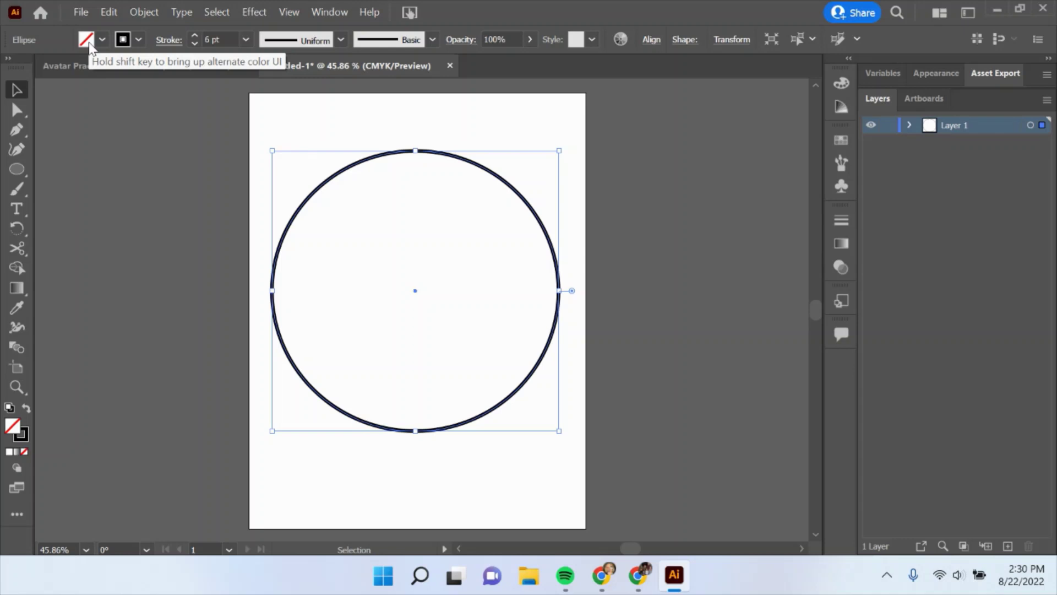
pyautogui.click(384, 466)
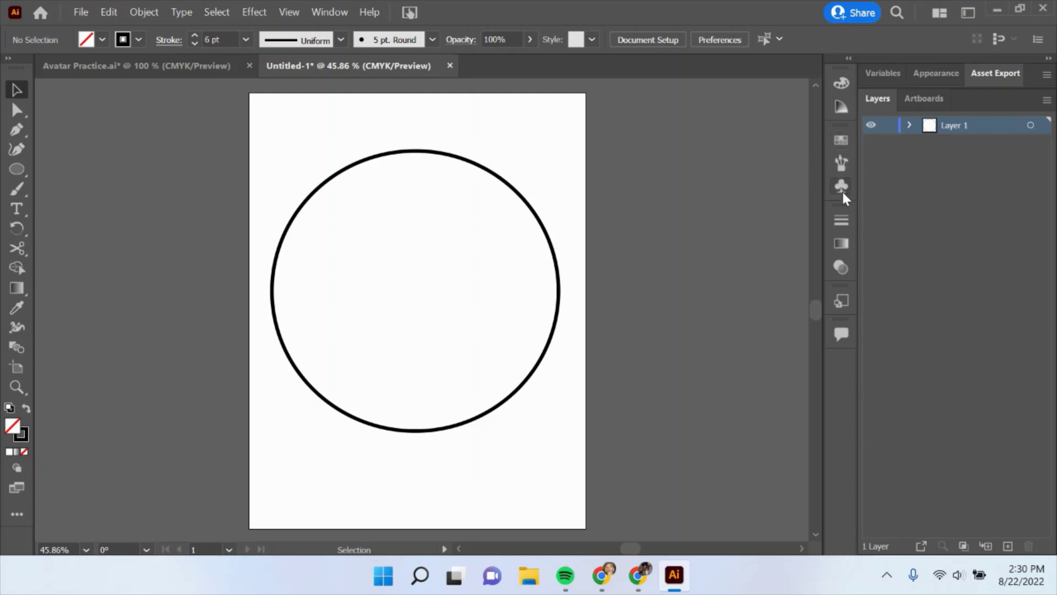
# Step: Set the stroke cap to round and draw a tall rectangle in the upper centre of the circle
pyautogui.click(835, 219)
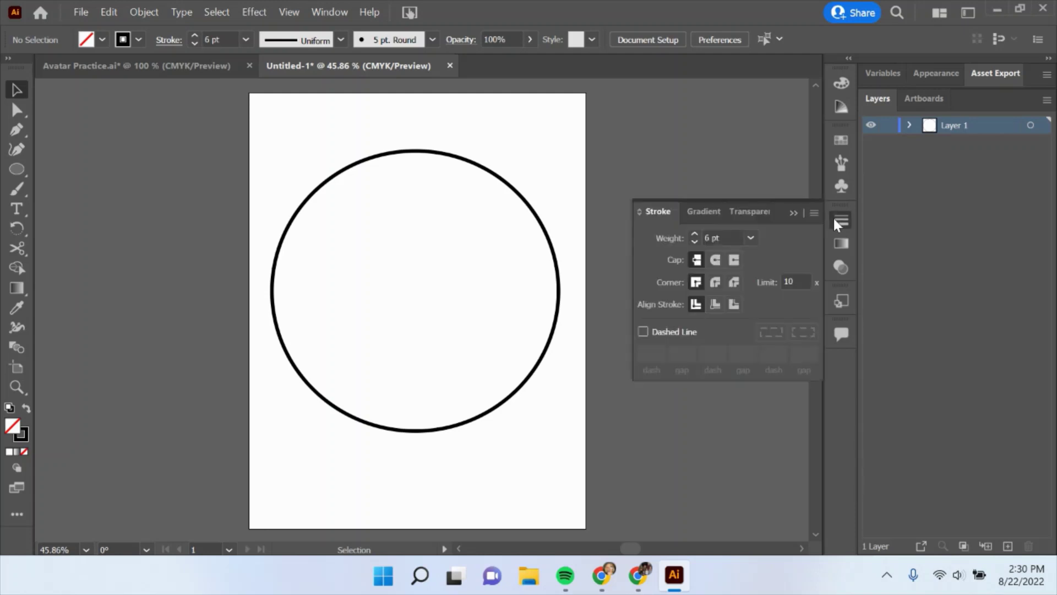
pyautogui.click(716, 261)
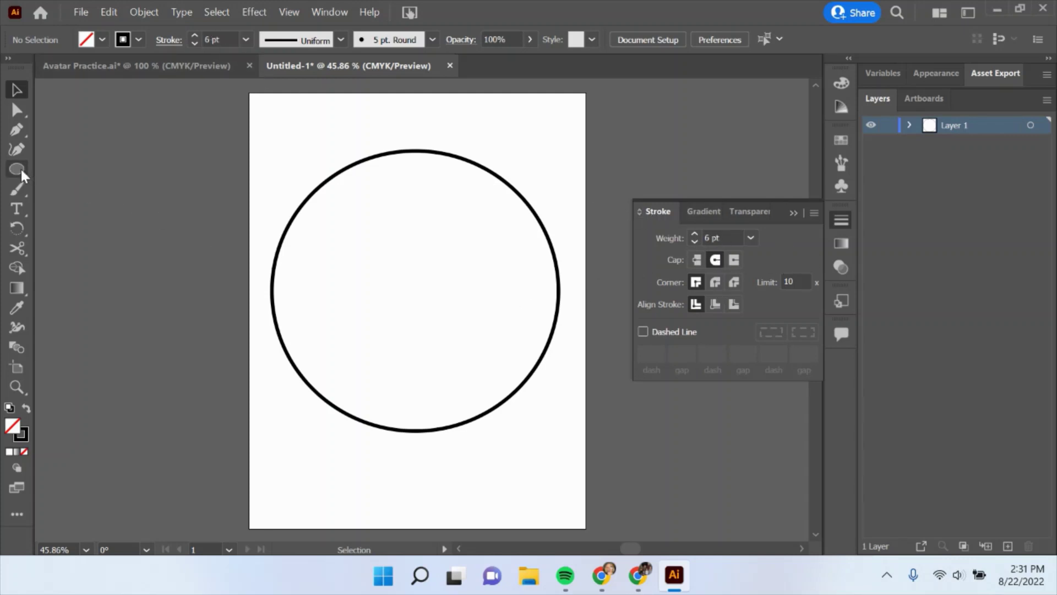
pyautogui.moveTo(21, 170); pyautogui.dragTo(113, 171)
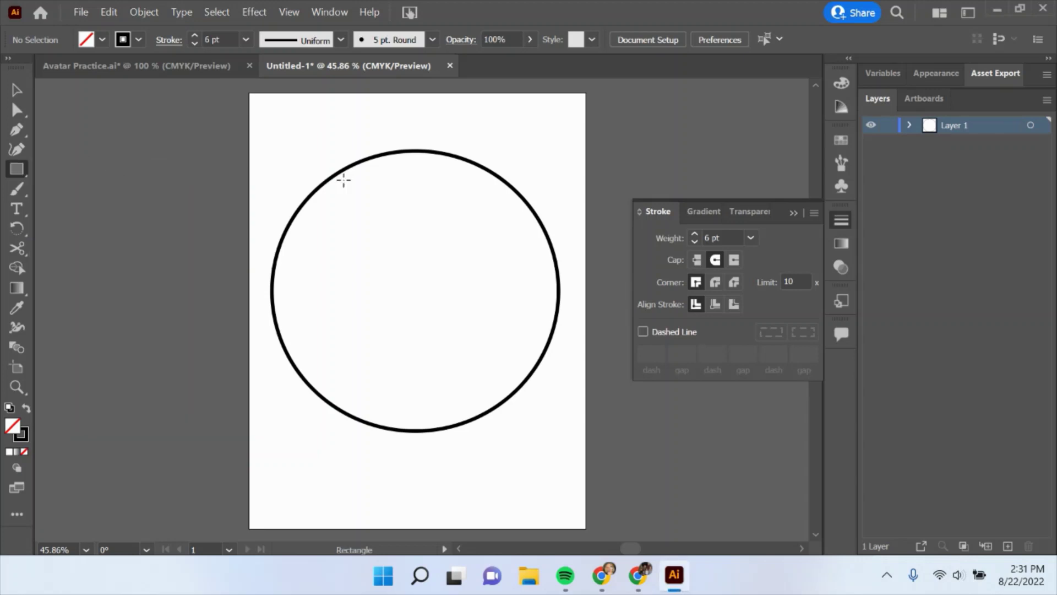
pyautogui.moveTo(347, 178)
pyautogui.mouseDown()
pyautogui.moveTo(463, 336)
pyautogui.moveTo(486, 398)
pyautogui.moveTo(482, 361)
pyautogui.mouseUp()
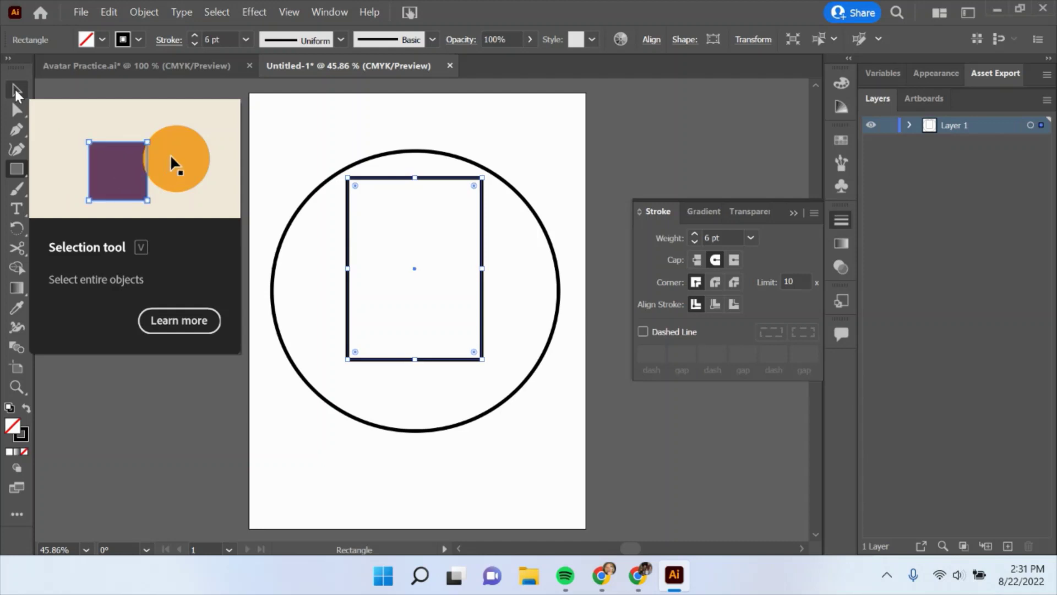
# Step: Round all four corners of the rectangle fully, to a radius of about 122 pt, forming the head shape
pyautogui.click(16, 91)
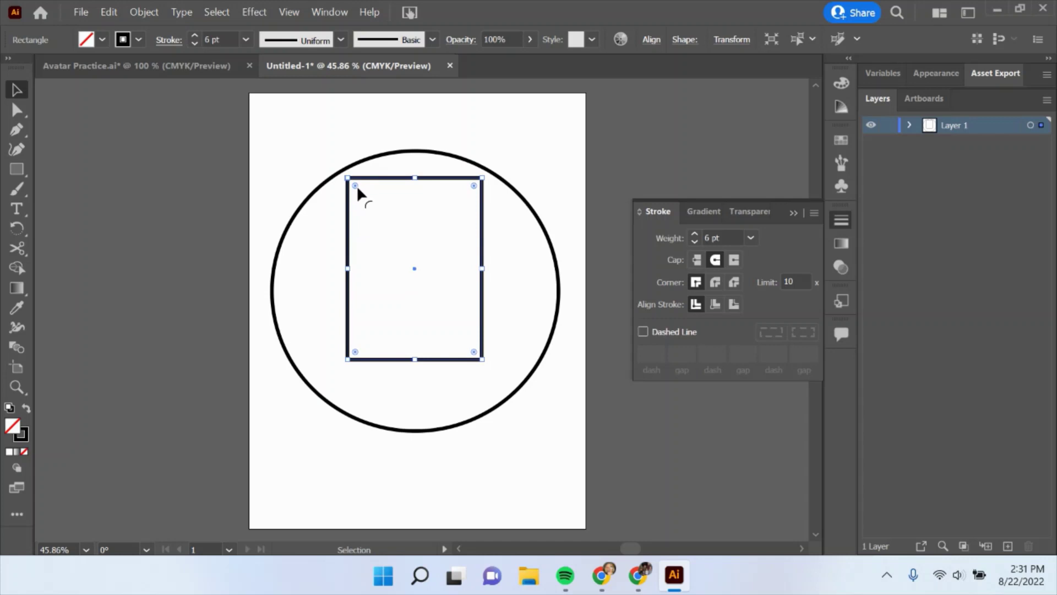
pyautogui.moveTo(355, 185); pyautogui.dragTo(425, 255)
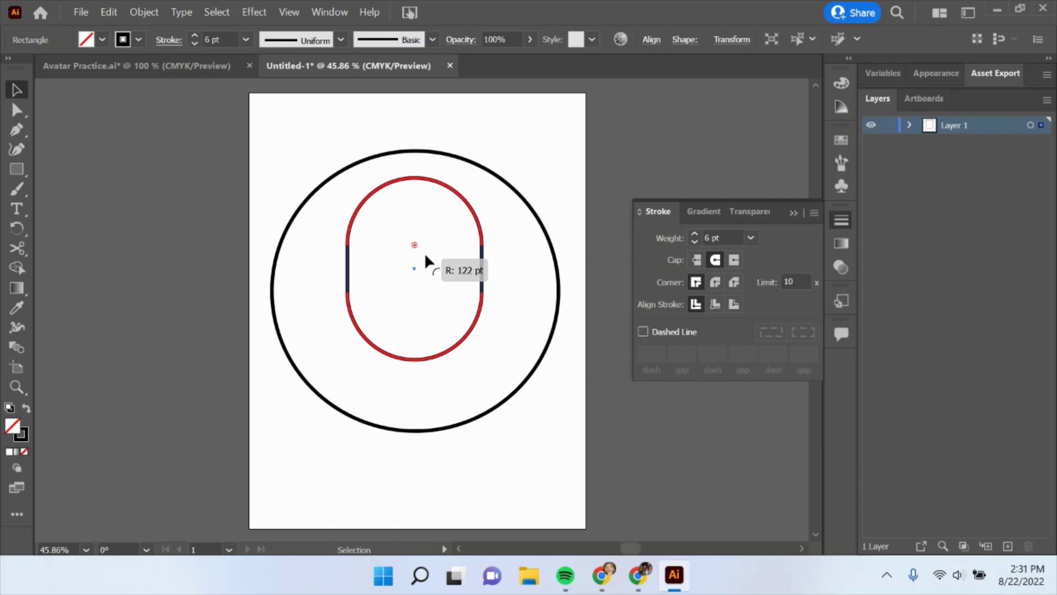
pyautogui.moveTo(425, 256); pyautogui.dragTo(425, 256)
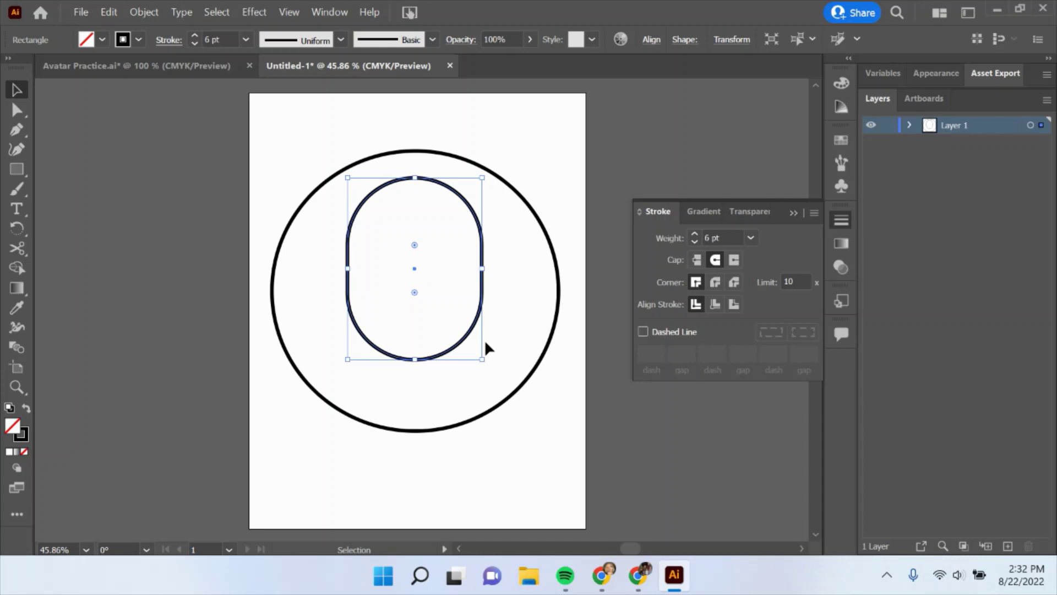
pyautogui.click(527, 272)
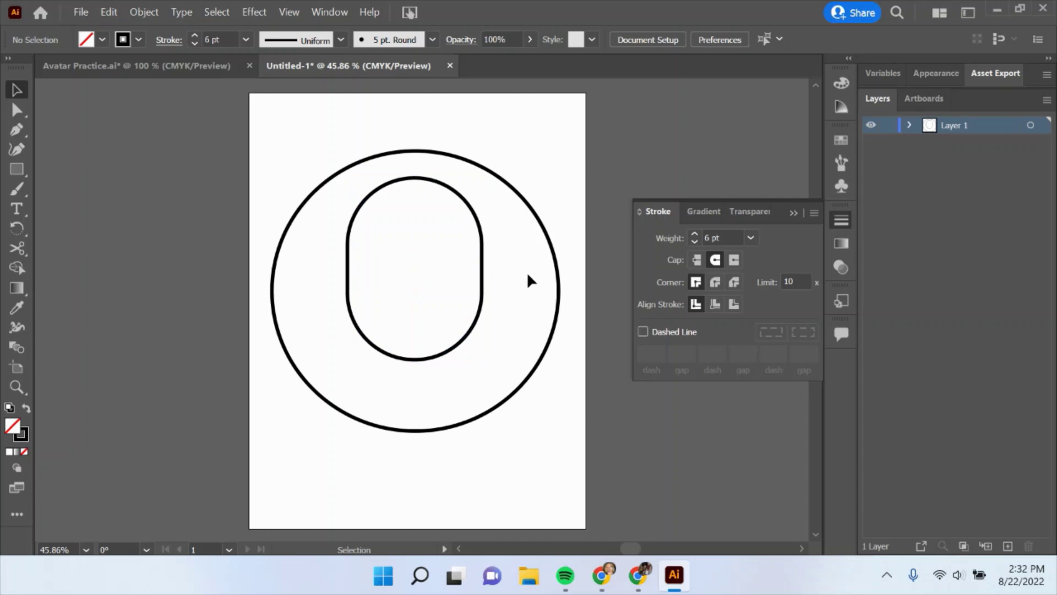
# Step: Draw a small circle in the left half of the head as an eye and fill it with black
pyautogui.moveTo(22, 168); pyautogui.dragTo(101, 194)
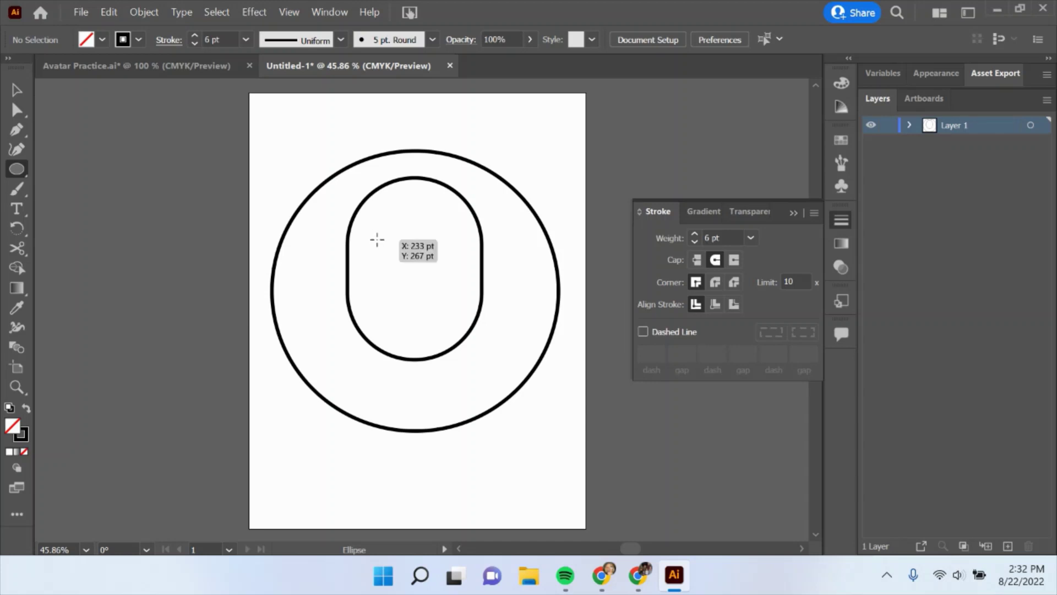
pyautogui.moveTo(375, 239); pyautogui.dragTo(395, 257)
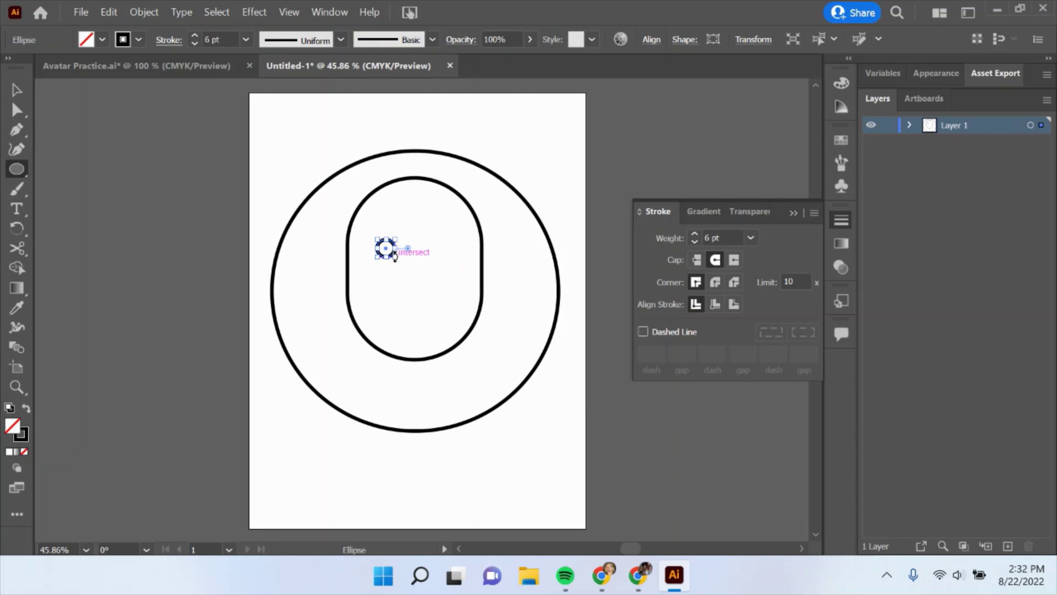
pyautogui.click(101, 39)
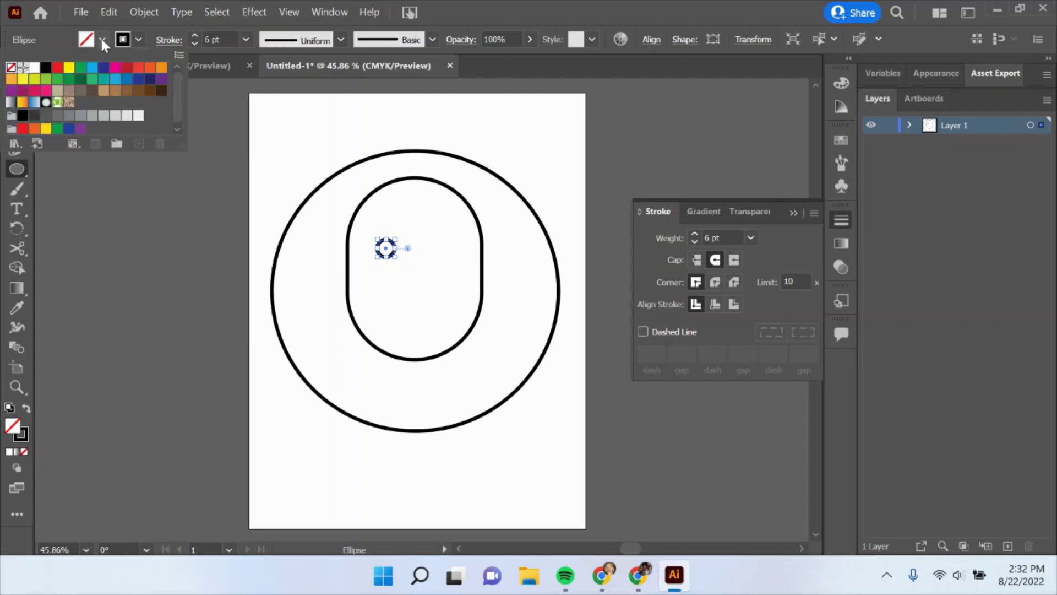
pyautogui.click(47, 69)
pyautogui.press('Escape')
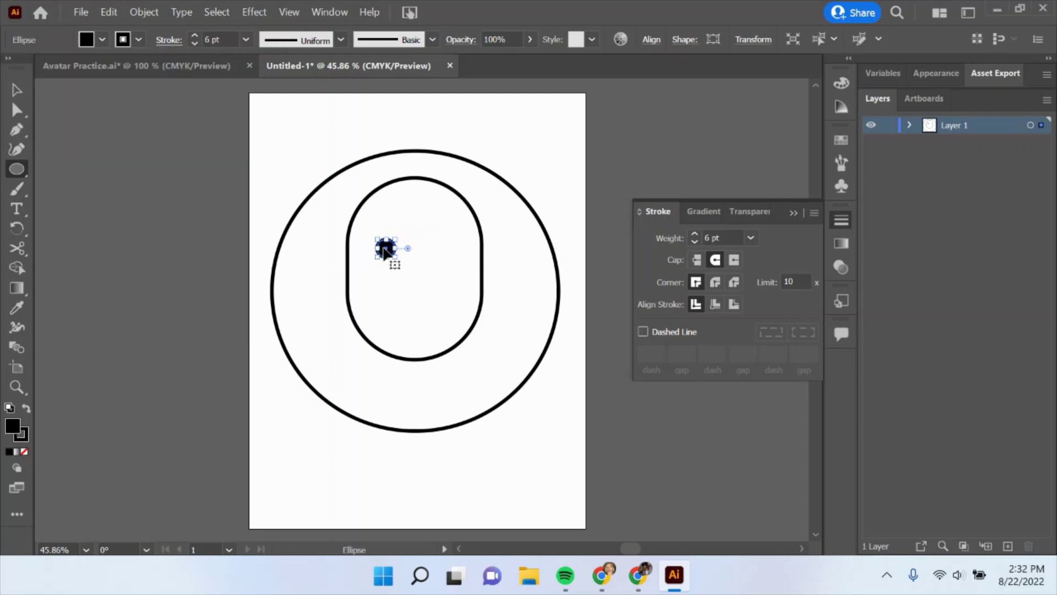
# Step: Duplicate the eye circle and place the copy in the right half of the head, level with the first eye
pyautogui.press('ctrl')
pyautogui.moveTo(388, 250); pyautogui.dragTo(423, 311)
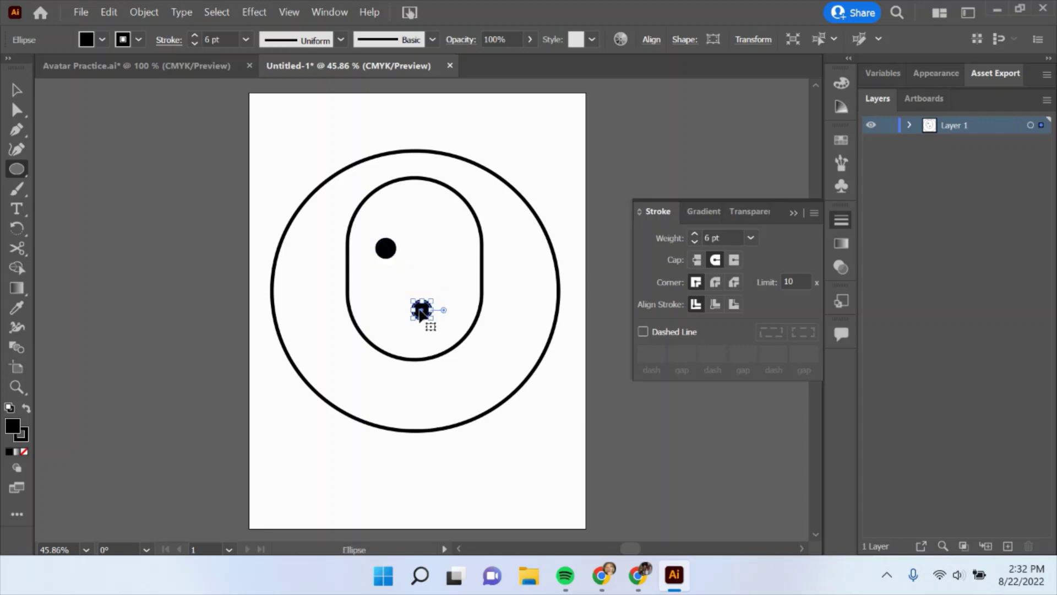
pyautogui.click(17, 91)
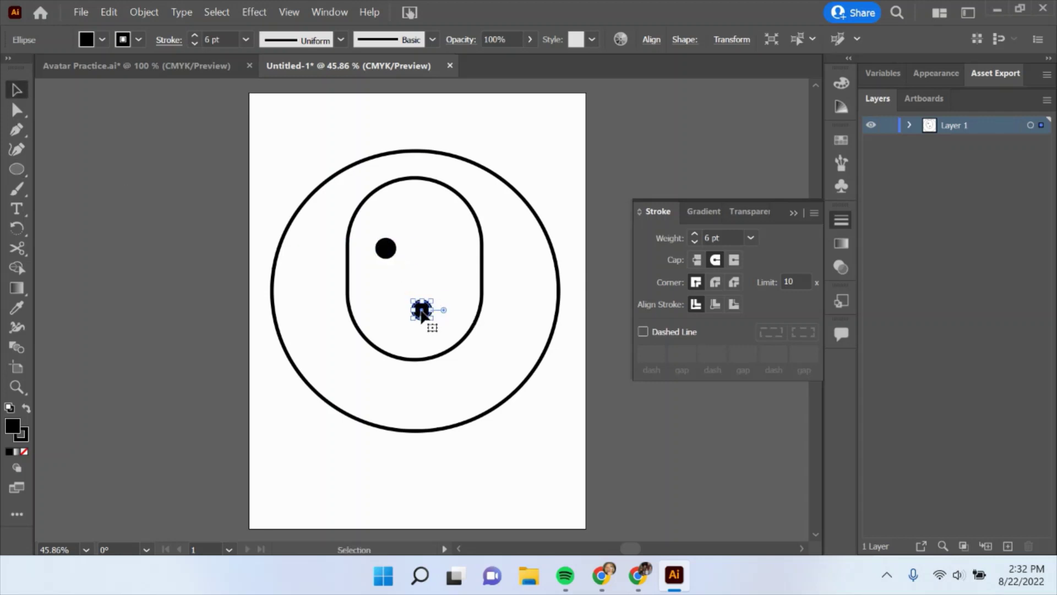
pyautogui.moveTo(422, 311); pyautogui.dragTo(448, 251)
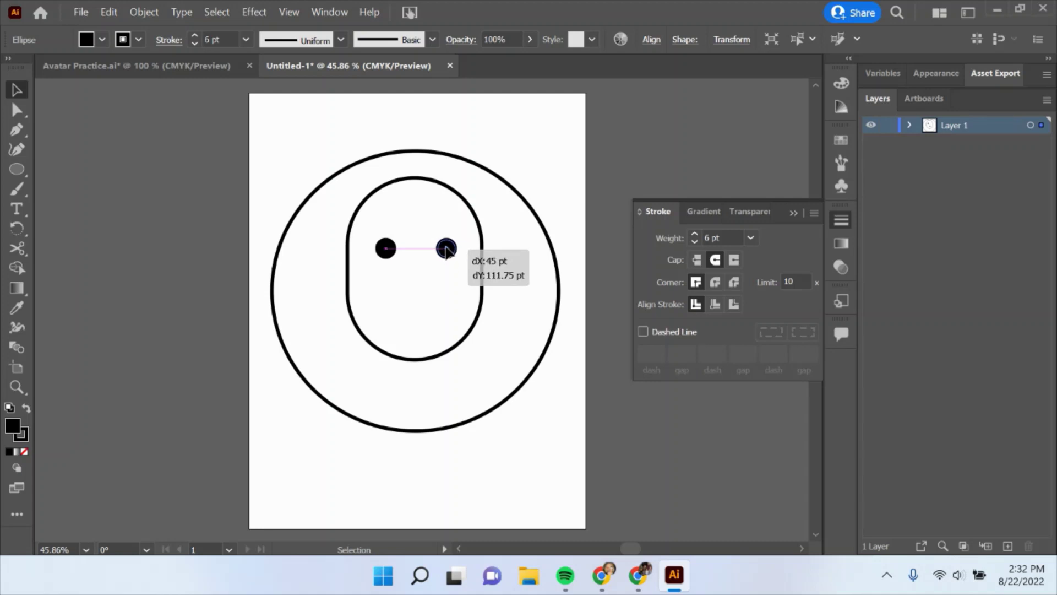
pyautogui.moveTo(448, 250); pyautogui.dragTo(447, 250)
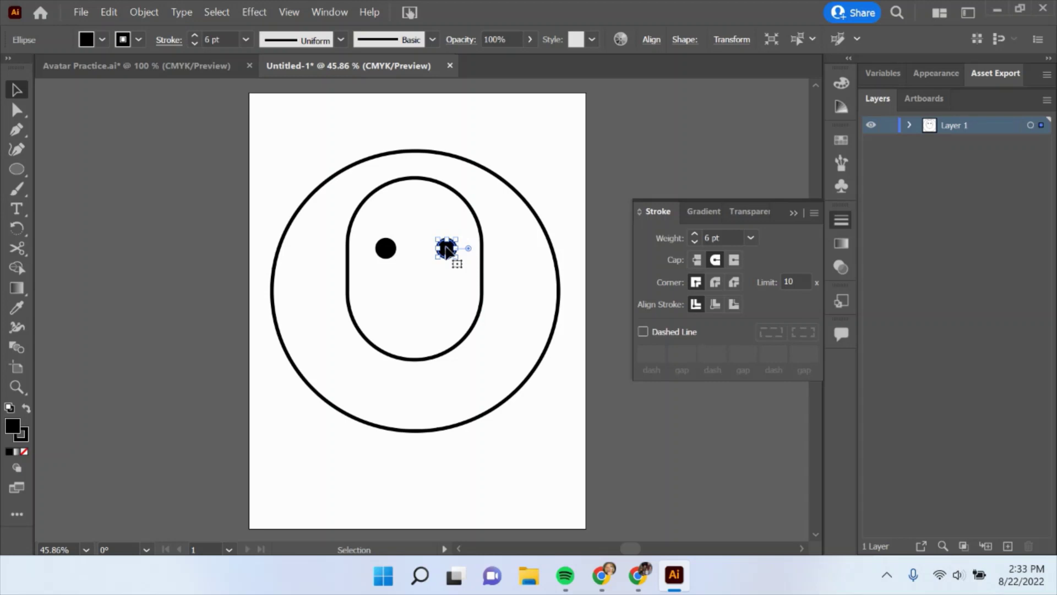
# Step: Select both eye circles together and group them
pyautogui.keyDown('shift'); pyautogui.click(386, 252); pyautogui.keyUp('shift')
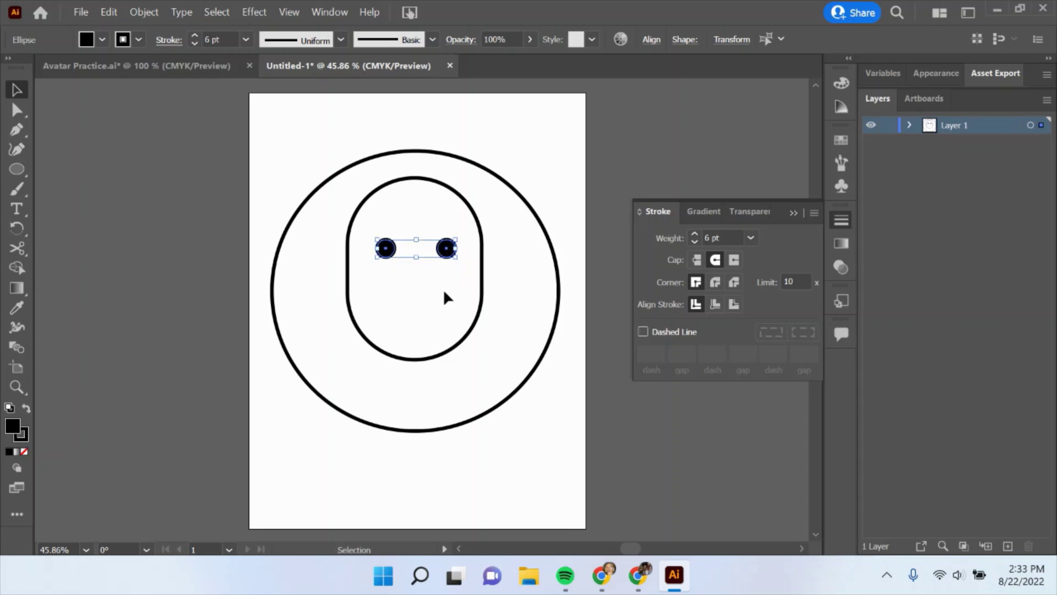
pyautogui.click(445, 293)
pyautogui.keyDown('shift'); pyautogui.click(446, 250); pyautogui.keyUp('shift')
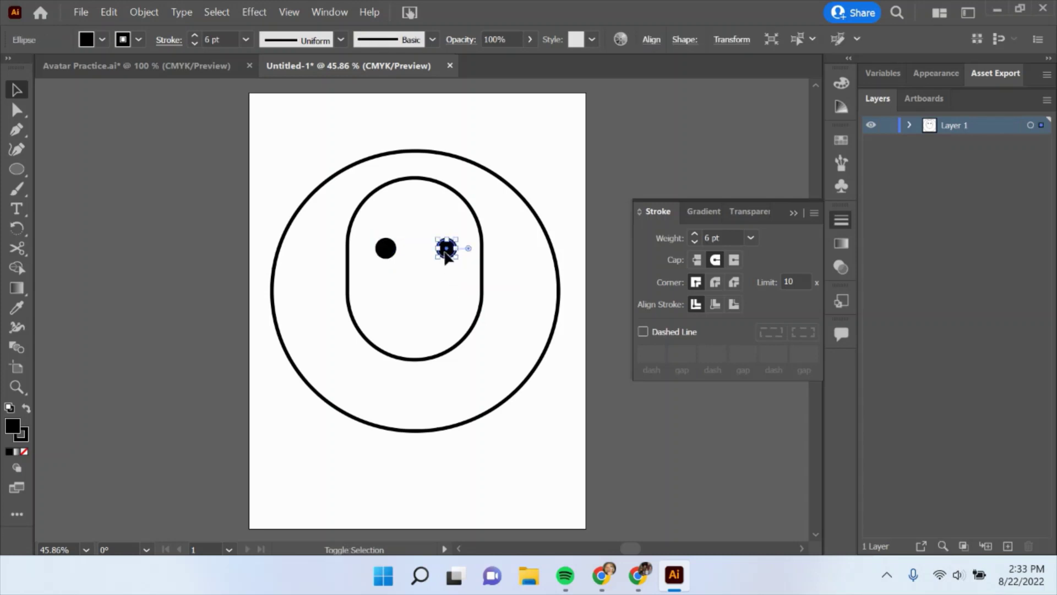
pyautogui.keyDown('shift'); pyautogui.click(386, 249); pyautogui.keyUp('shift')
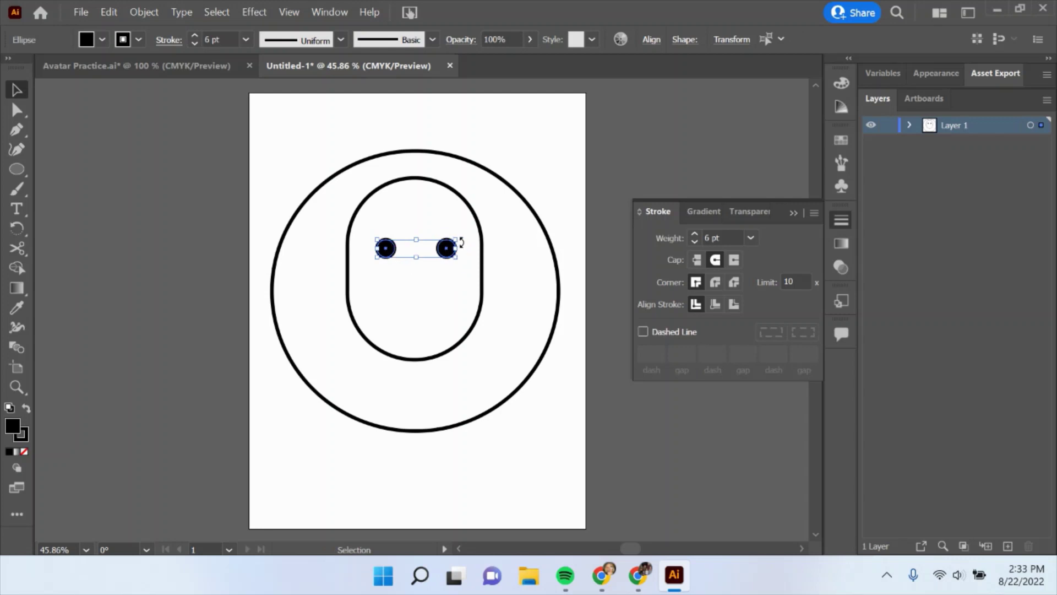
pyautogui.rightClick(415, 245)
pyautogui.click(459, 300)
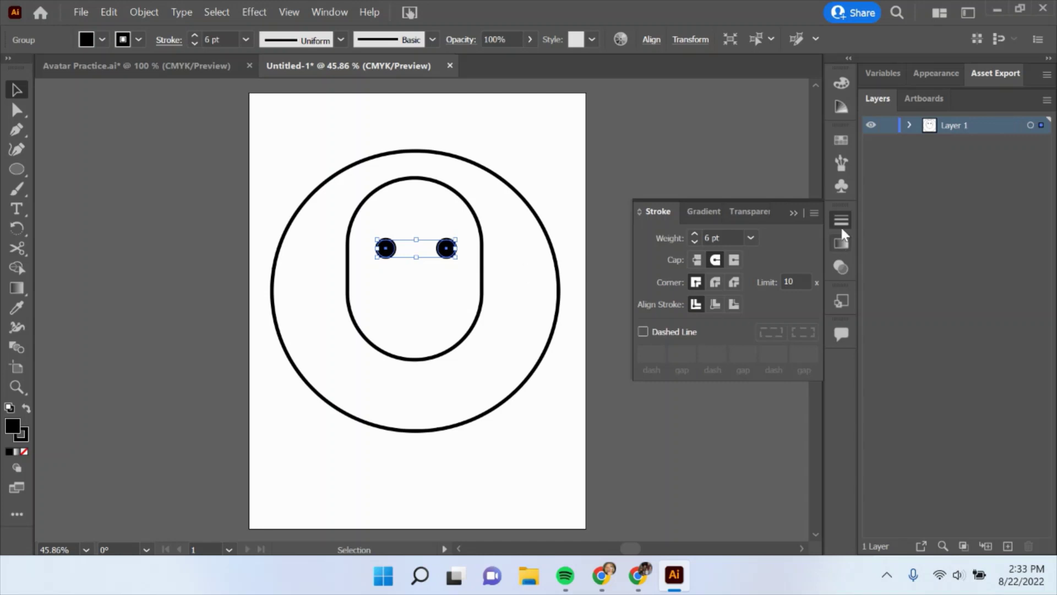
# Step: Centre the grouped eyes horizontally on the artboard, dock the Align panel, and move the eyes slightly lower in the head
pyautogui.click(343, 11)
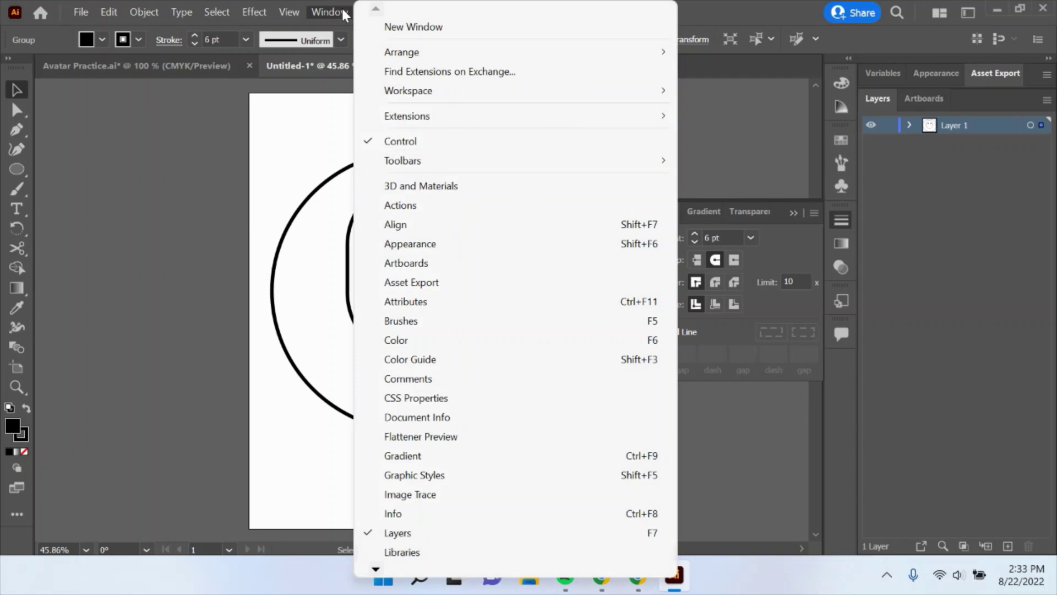
pyautogui.click(410, 227)
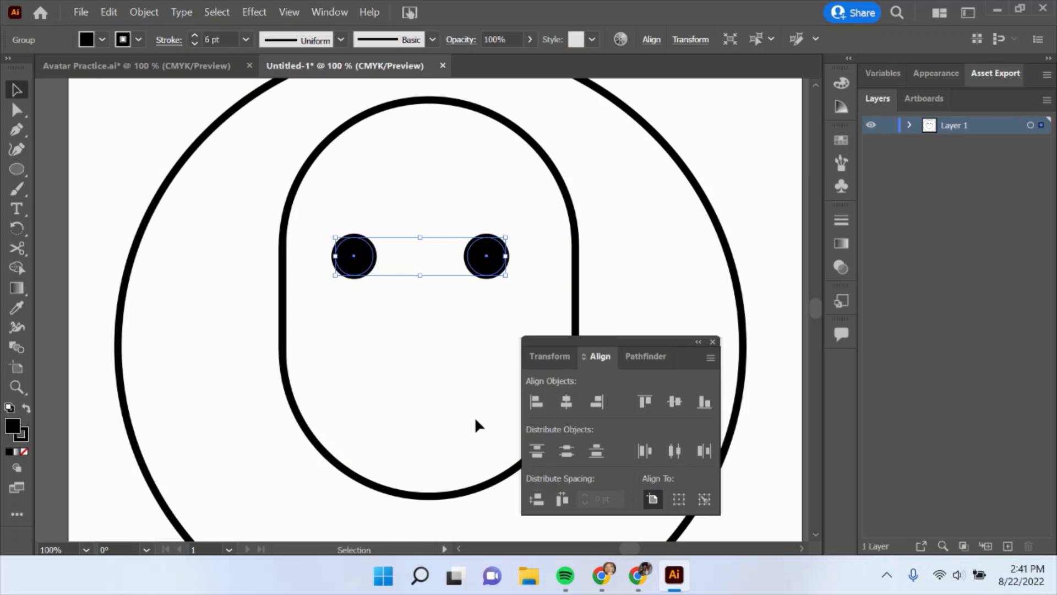
pyautogui.click(568, 402)
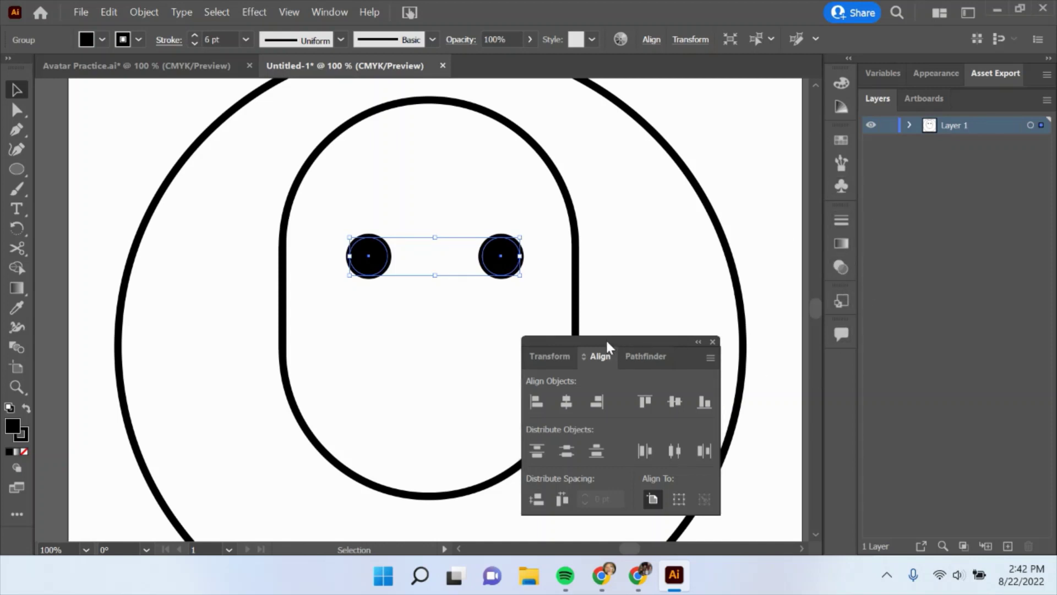
pyautogui.moveTo(607, 343); pyautogui.dragTo(846, 363)
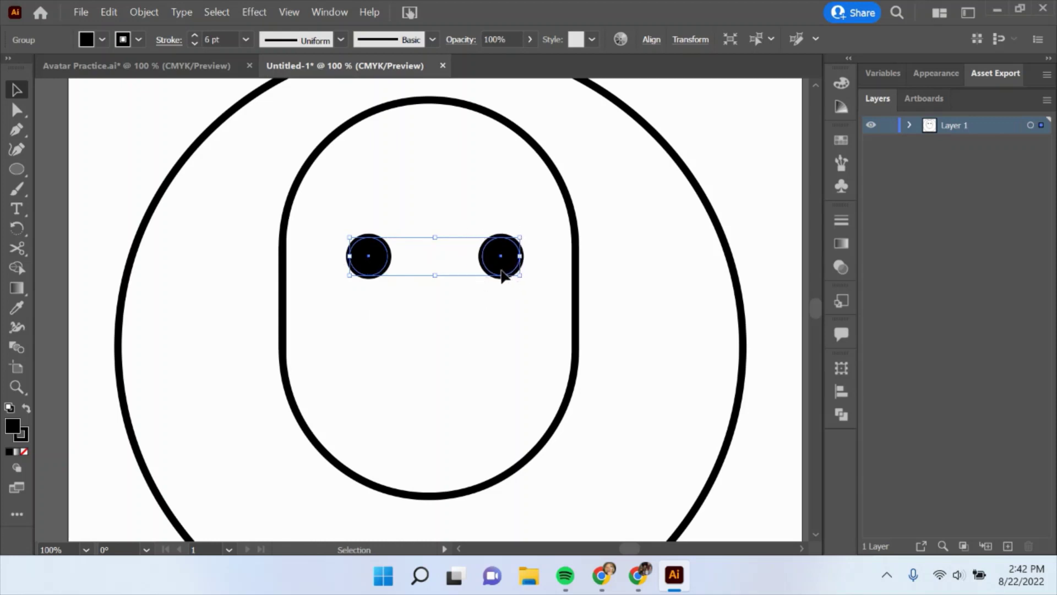
pyautogui.moveTo(501, 273); pyautogui.dragTo(503, 306)
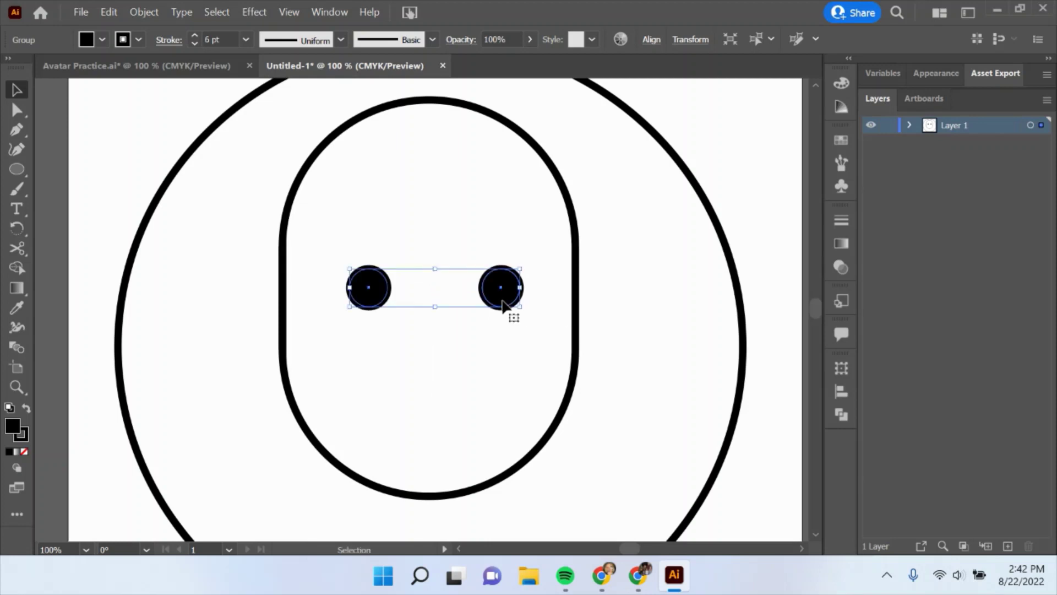
pyautogui.click(493, 412)
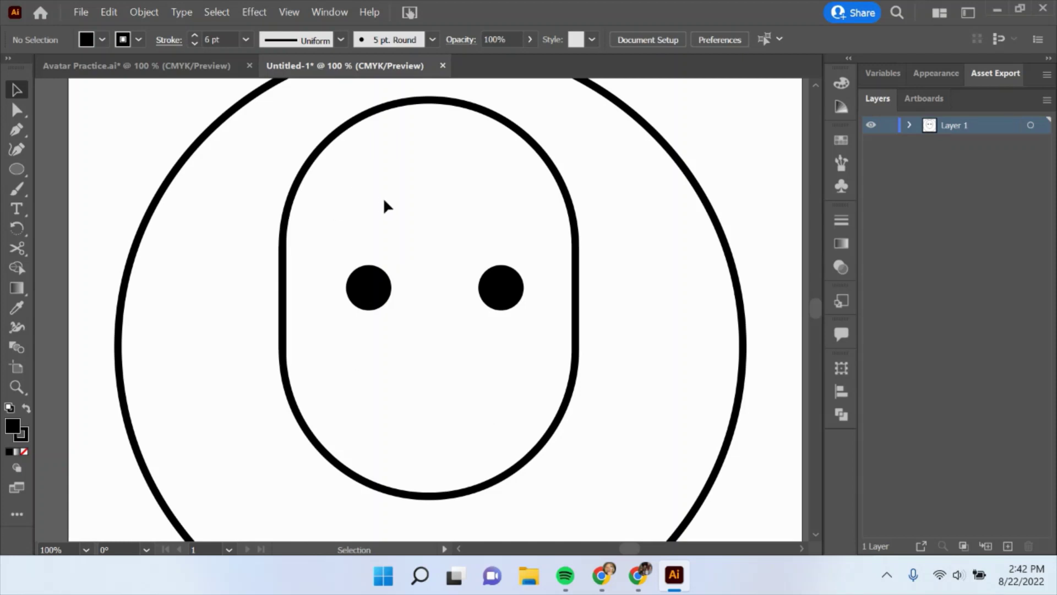
# Step: Draw a small circle between and below the eyes with no fill and a round stroke cap
pyautogui.moveTo(21, 173); pyautogui.dragTo(78, 188)
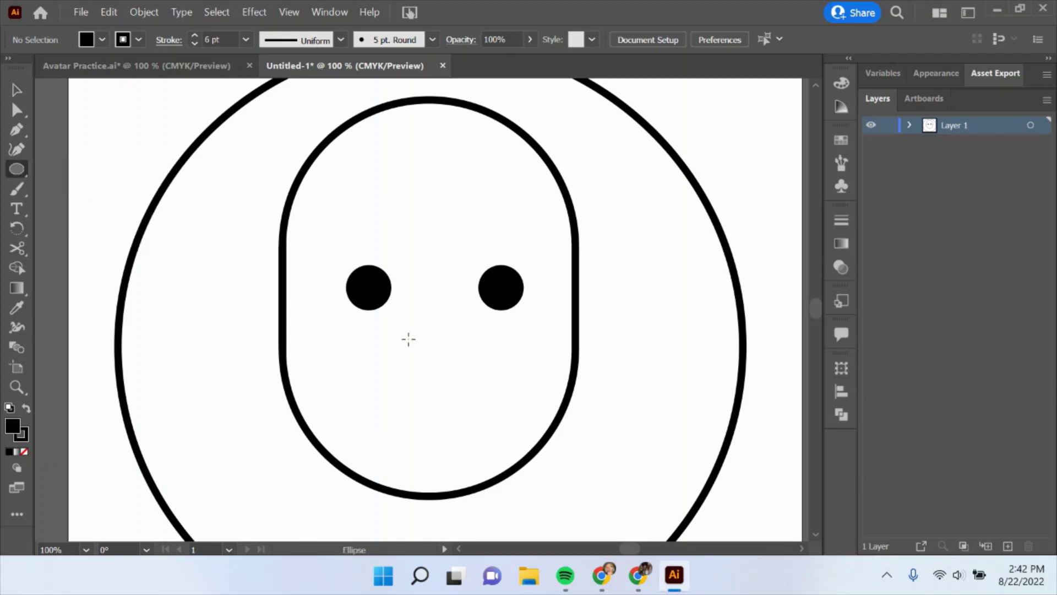
pyautogui.moveTo(408, 337); pyautogui.dragTo(430, 373)
pyautogui.click(102, 39)
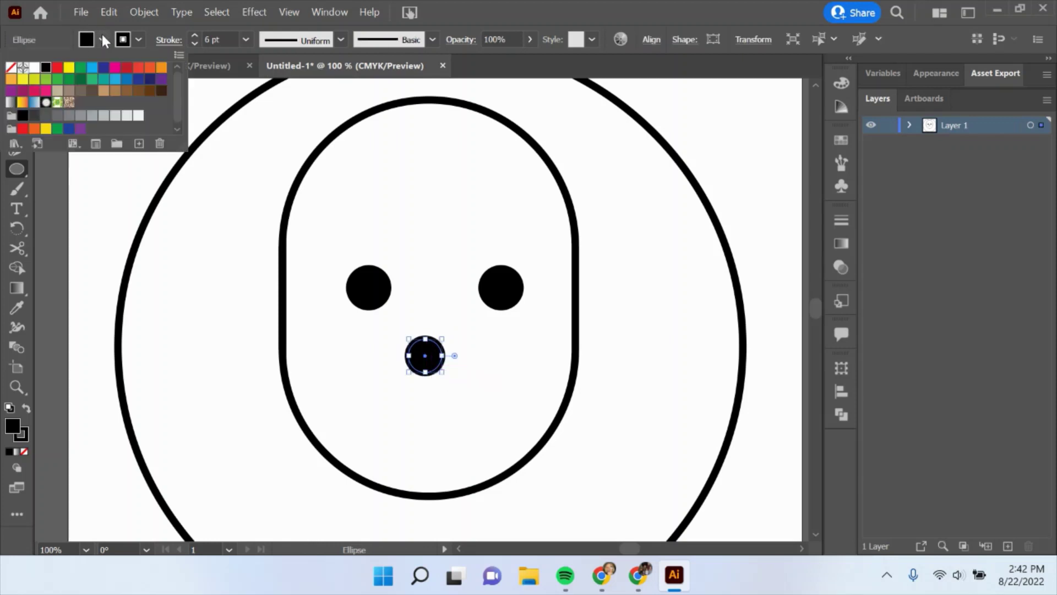
pyautogui.click(13, 69)
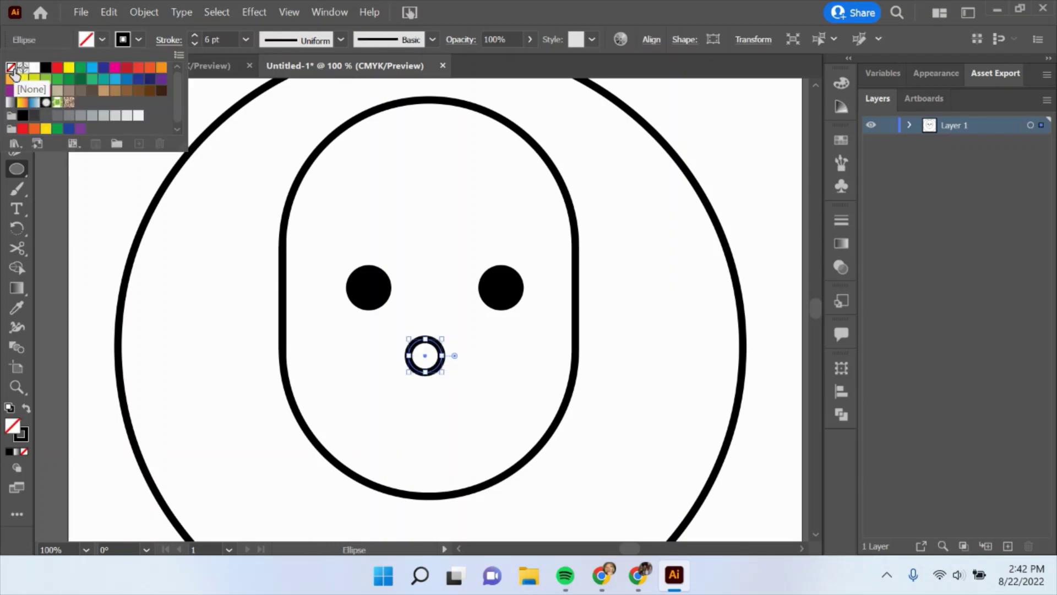
pyautogui.click(842, 223)
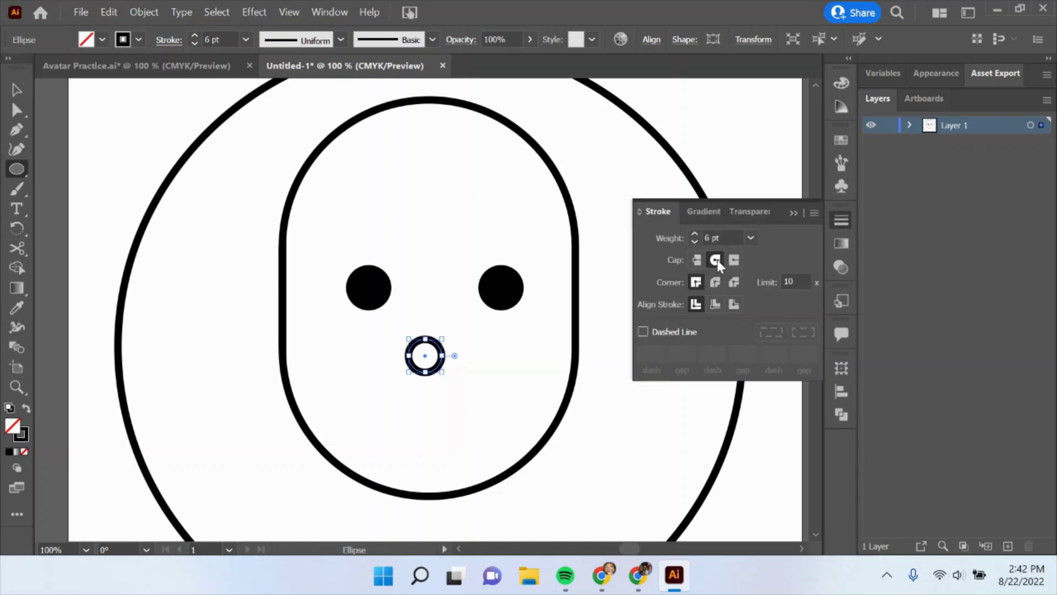
pyautogui.click(717, 261)
pyautogui.click(842, 221)
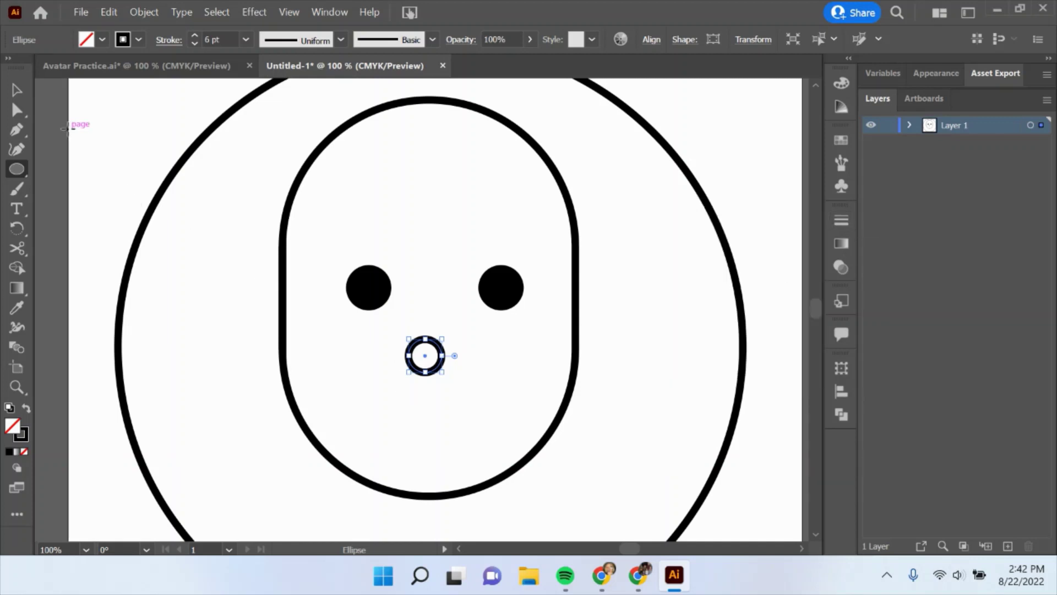
# Step: Delete the small circle's bottom and right anchor points to leave only the upper-left quarter arc
pyautogui.click(17, 110)
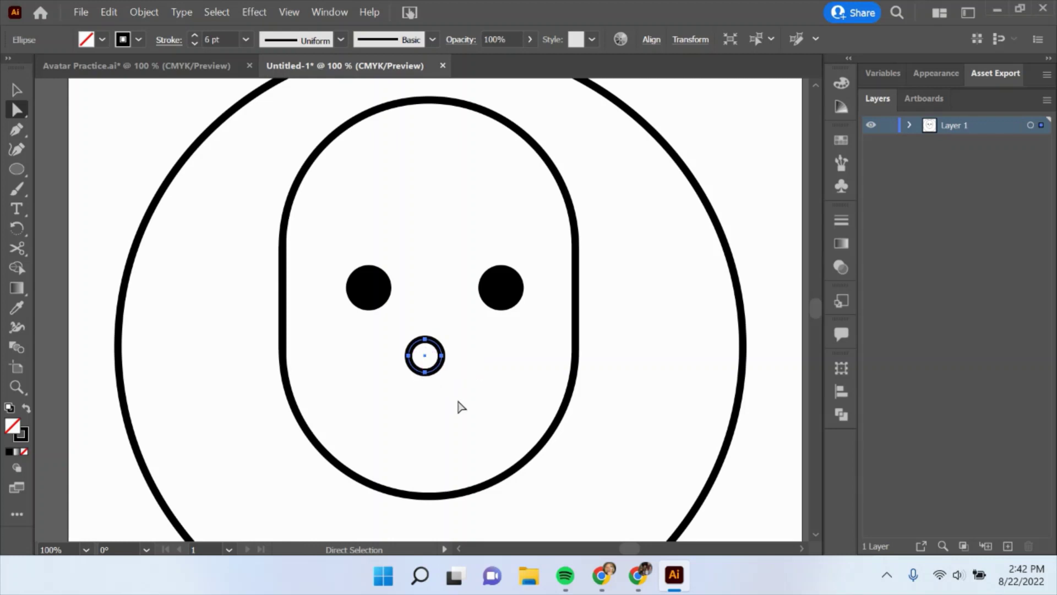
pyautogui.click(425, 373)
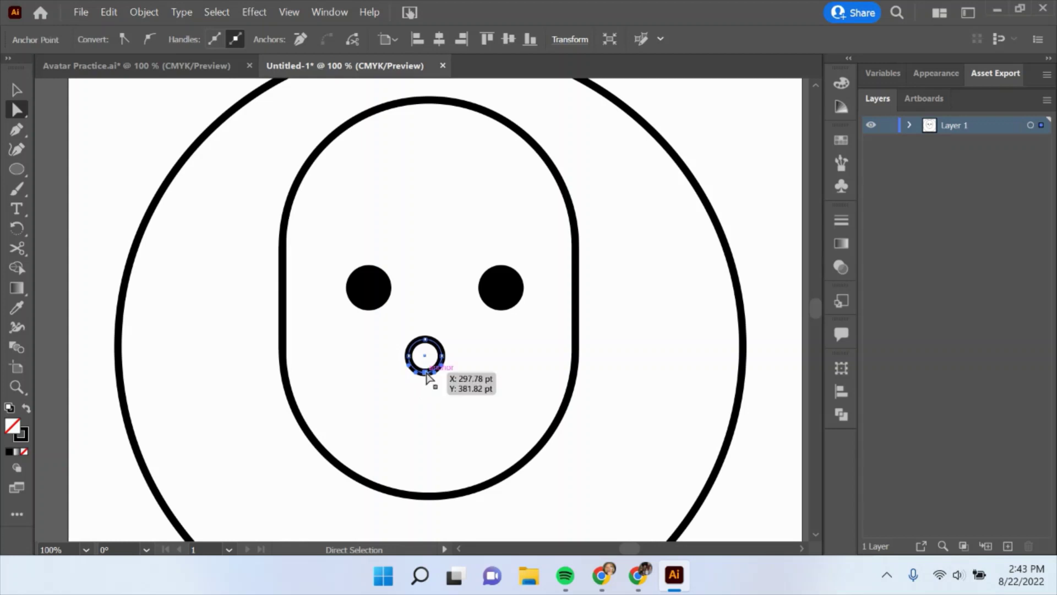
pyautogui.press('Delete')
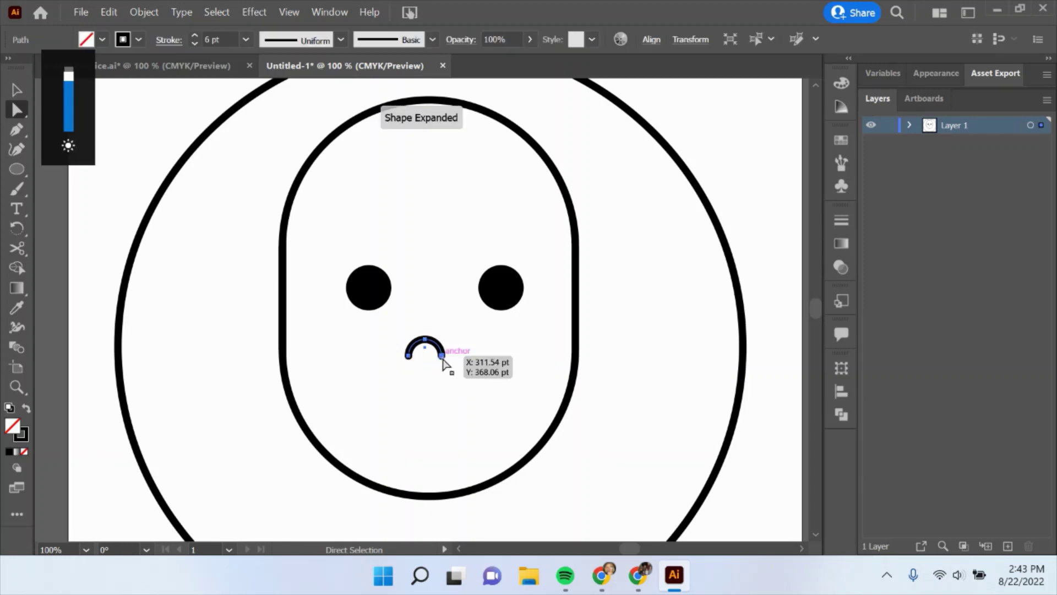
pyautogui.click(442, 356)
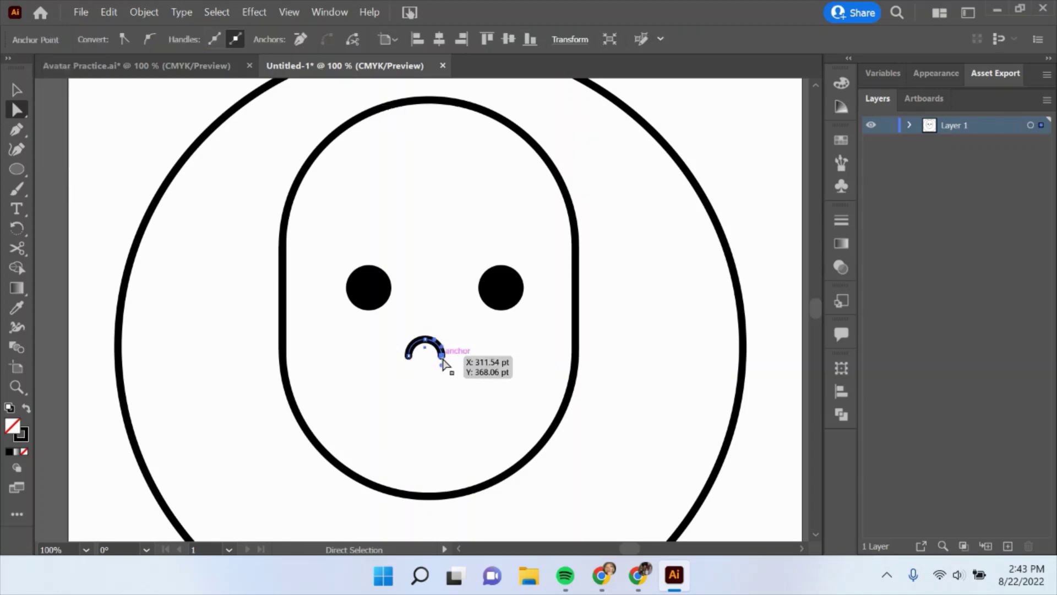
pyautogui.press('Delete')
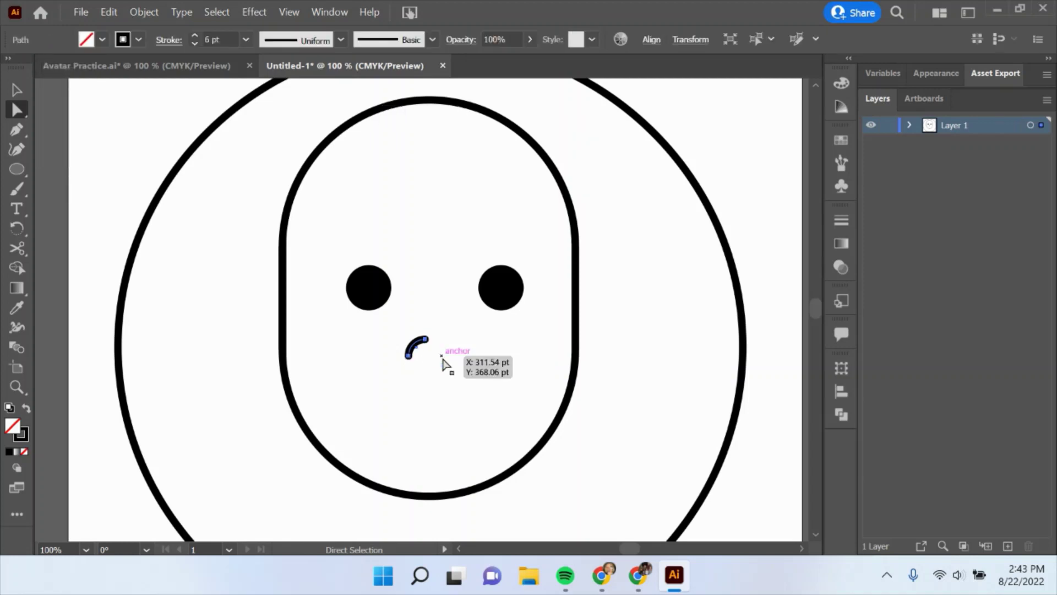
# Step: Rotate the quarter arc so it forms a symmetrical, upward-arching eyebrow
pyautogui.click(24, 88)
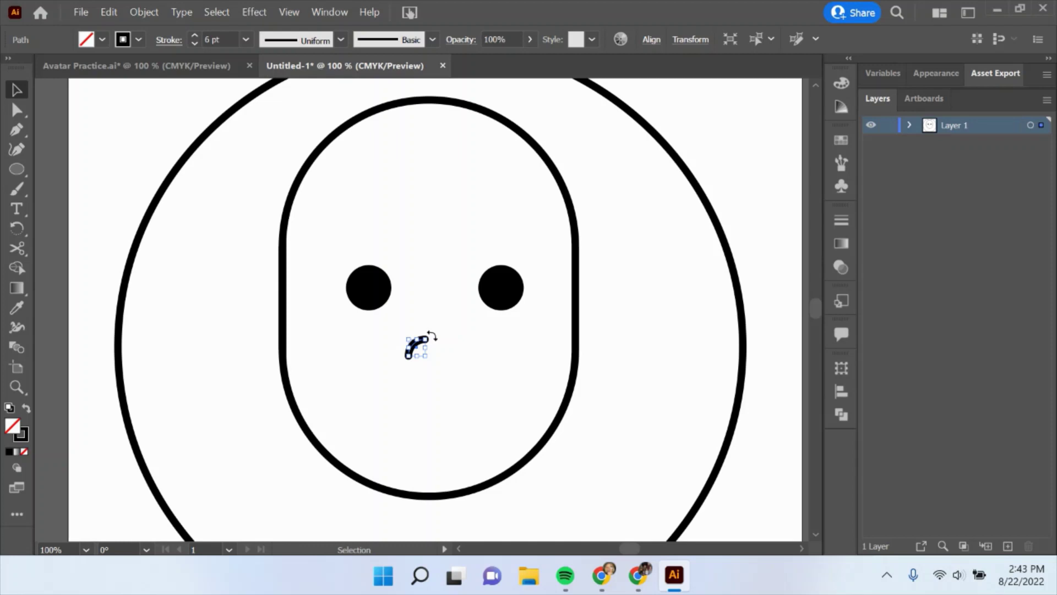
pyautogui.moveTo(432, 335); pyautogui.dragTo(369, 245)
pyautogui.click(418, 348)
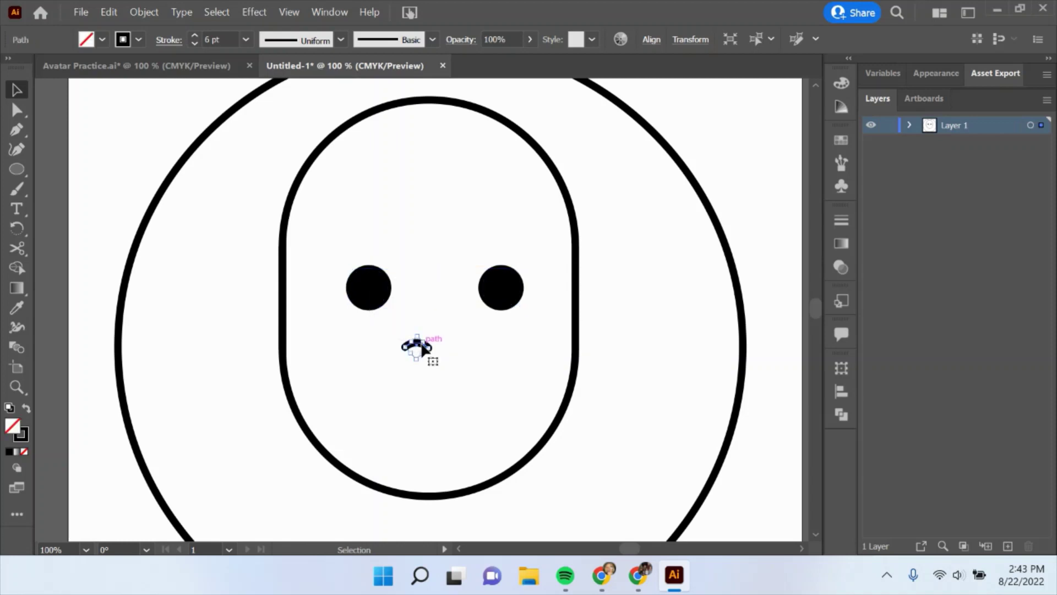
# Step: Enlarge the eyebrow arc to nearly the width of an eye and place it centred just above the left eye
pyautogui.moveTo(415, 344); pyautogui.dragTo(402, 315)
pyautogui.click(415, 349)
pyautogui.moveTo(421, 351); pyautogui.dragTo(398, 251)
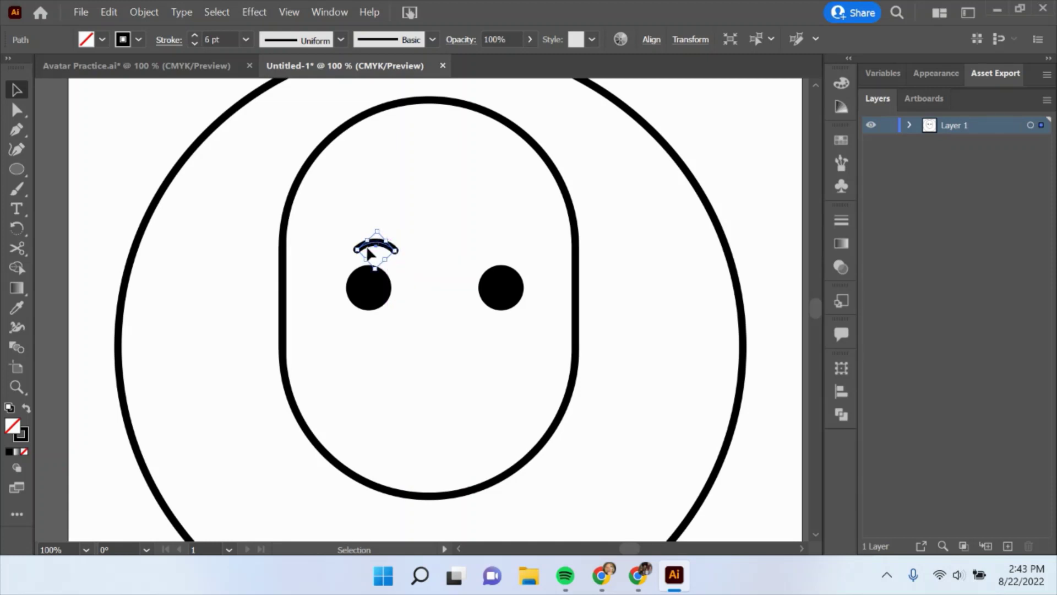
pyautogui.moveTo(374, 248); pyautogui.dragTo(368, 252)
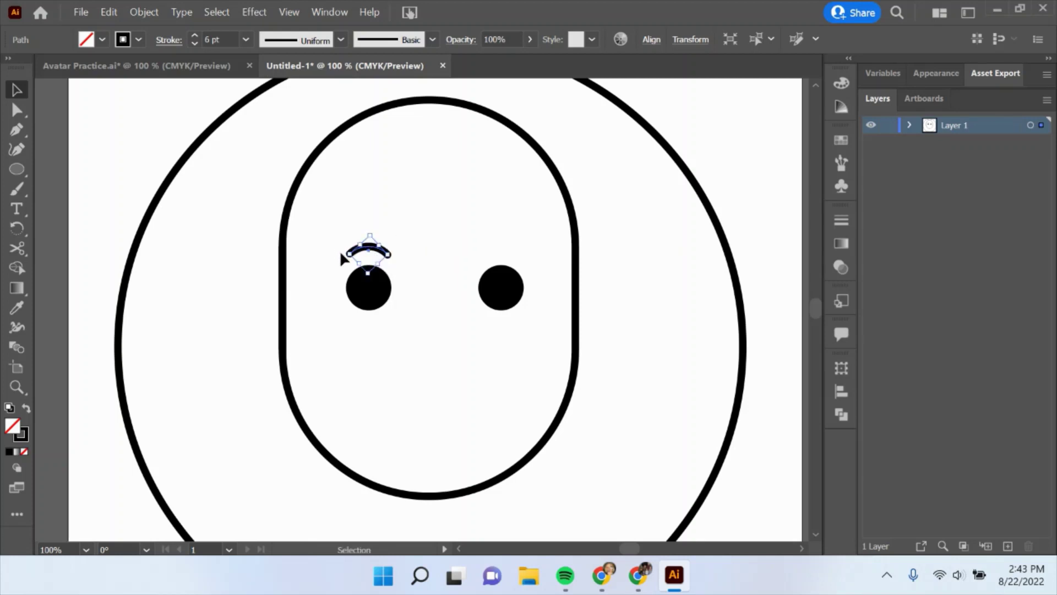
# Step: Try a slight tilt of the left eyebrow, undo it, and deselect the arc
pyautogui.moveTo(343, 254); pyautogui.dragTo(346, 257)
pyautogui.click(410, 334)
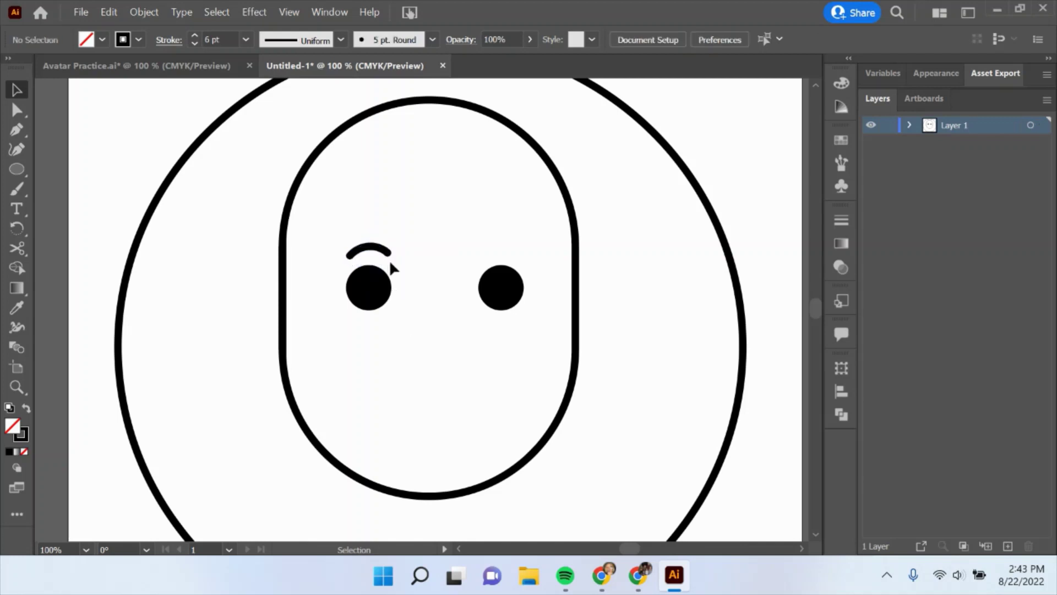
pyautogui.press('a')
pyautogui.hotkey('ctrl', 'z')
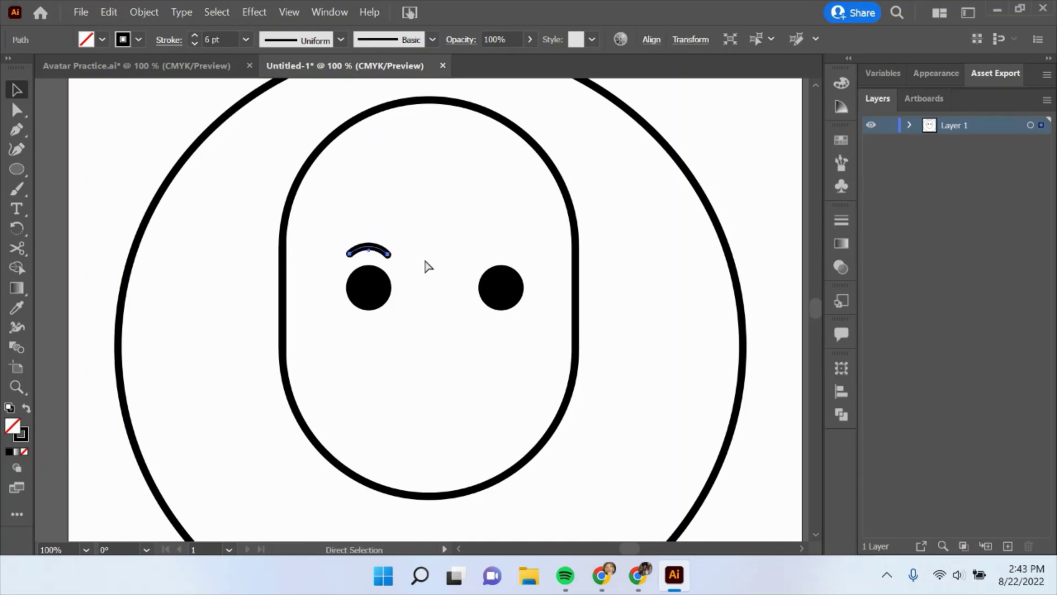
pyautogui.press('v')
pyautogui.click(419, 342)
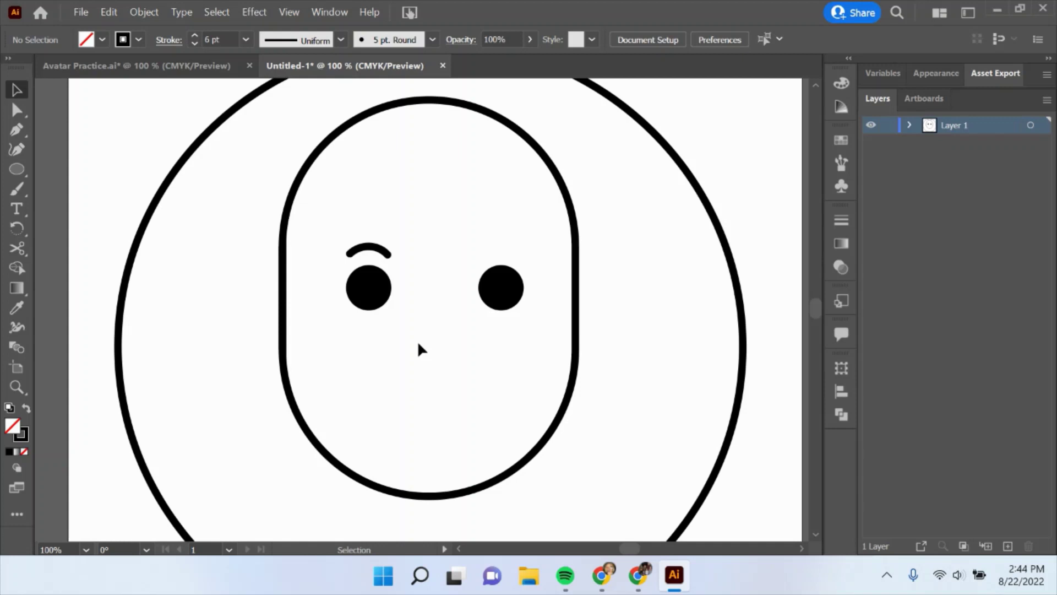
# Step: Copy and paste the left eyebrow and place the copy centred just above the right eye
pyautogui.click(372, 253)
pyautogui.press('a')
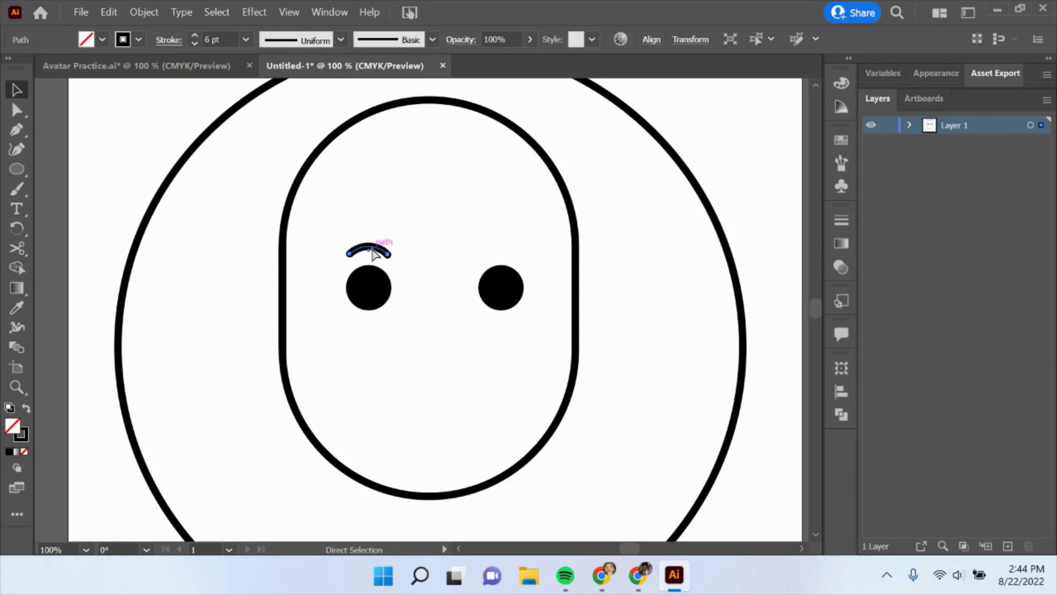
pyautogui.hotkey('ctrl', 'c')
pyautogui.hotkey('ctrl', 'v')
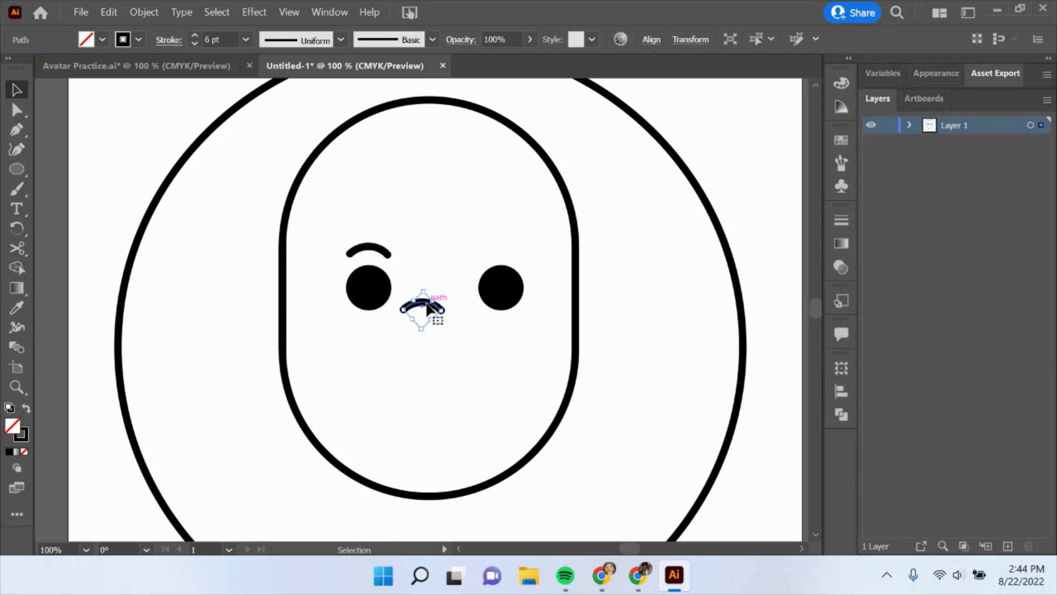
pyautogui.moveTo(429, 308); pyautogui.dragTo(507, 254)
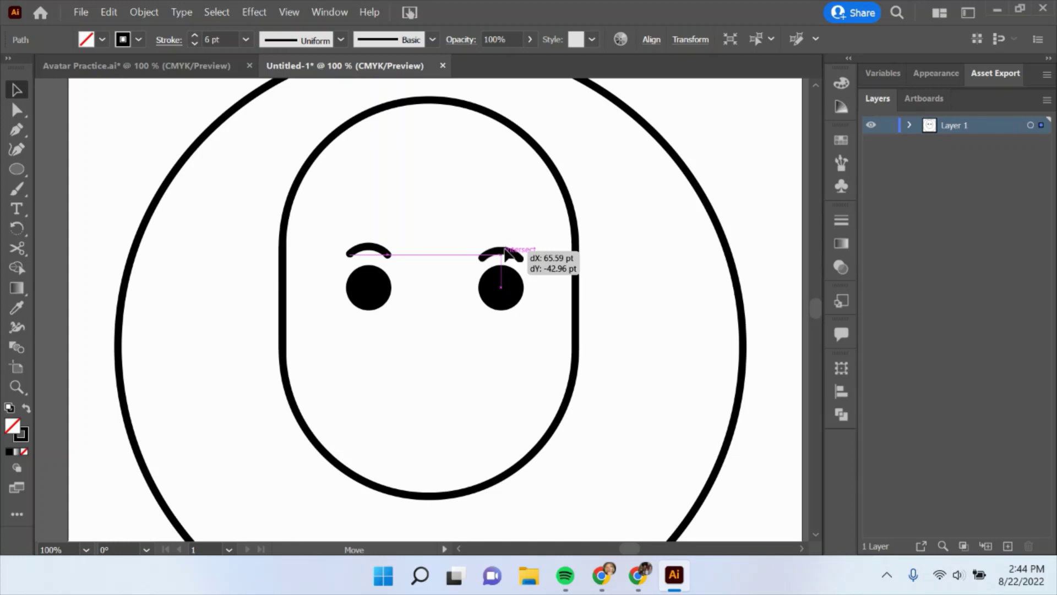
pyautogui.moveTo(506, 252); pyautogui.dragTo(505, 253)
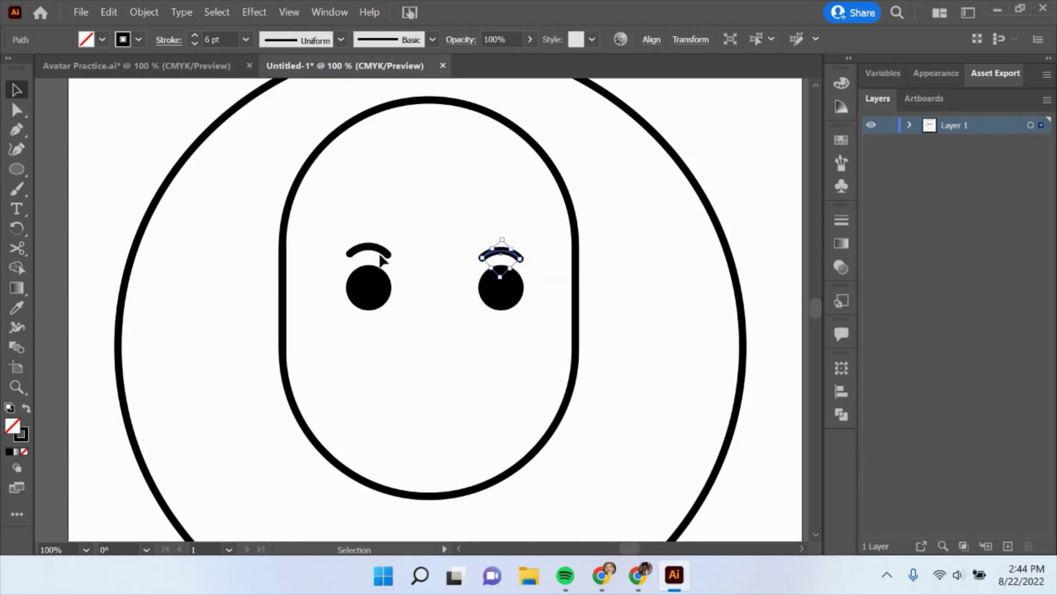
# Step: Copy and paste the left eyebrow, shrink the copy slightly and place it centred below the eyes as a nose
pyautogui.click(454, 385)
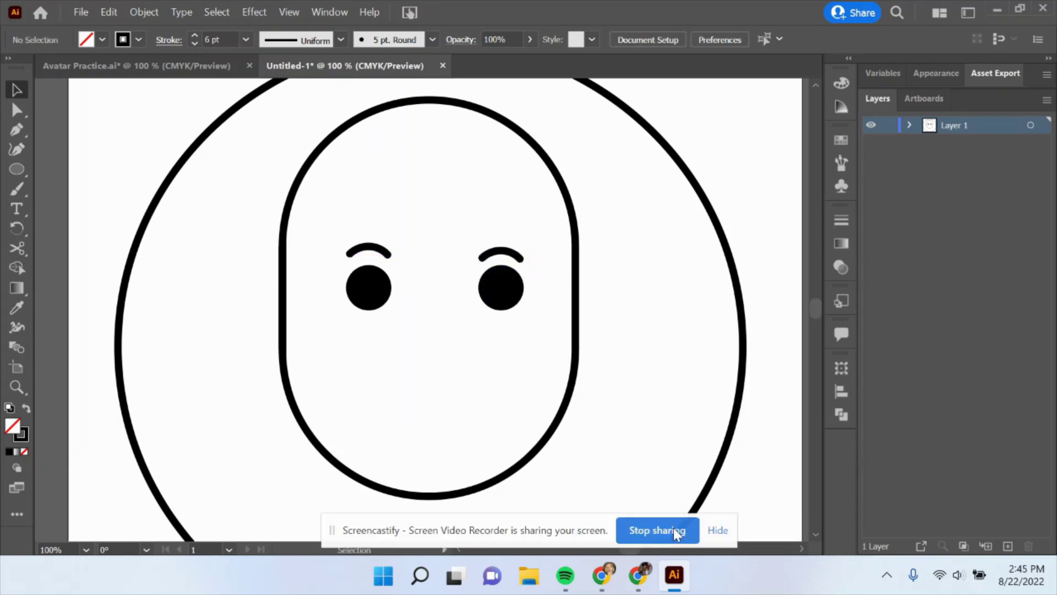
pyautogui.click(386, 255)
pyautogui.press('a')
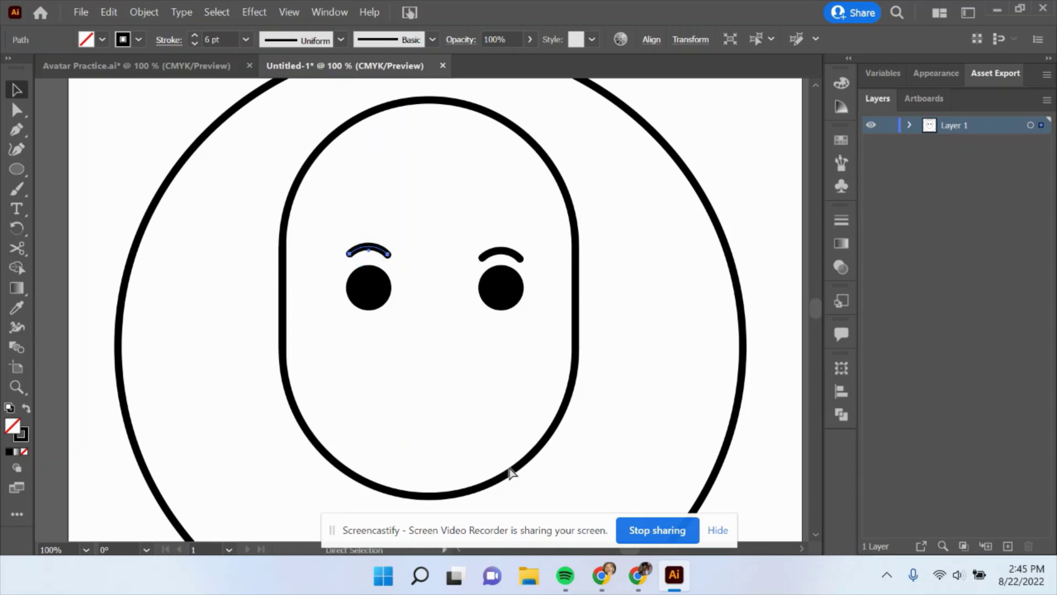
pyautogui.hotkey('ctrl', 'c')
pyautogui.hotkey('ctrl', 'v')
pyautogui.moveTo(428, 311); pyautogui.dragTo(428, 361)
pyautogui.click(462, 410)
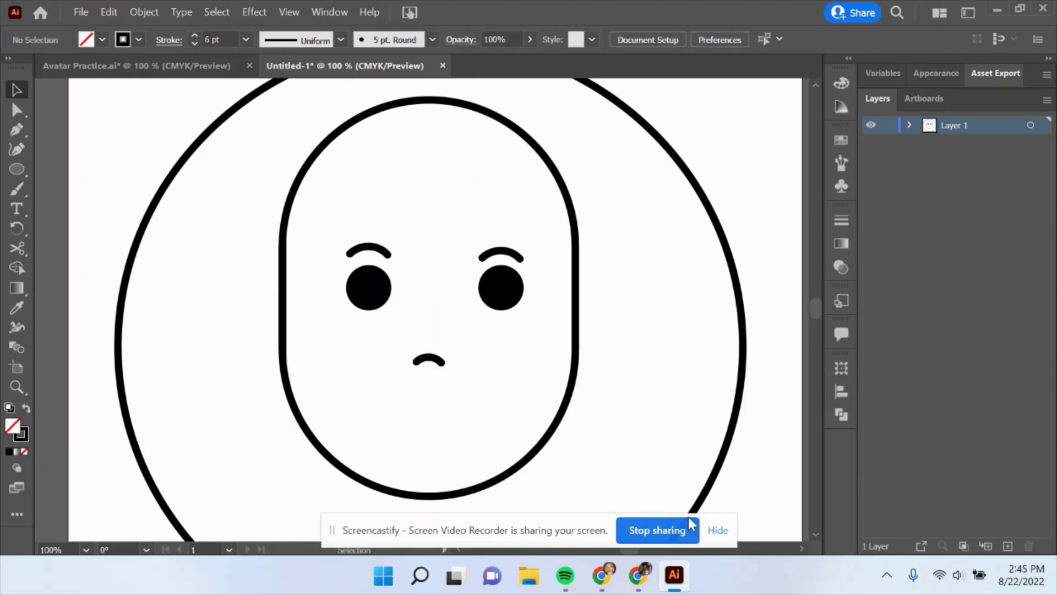
pyautogui.click(714, 529)
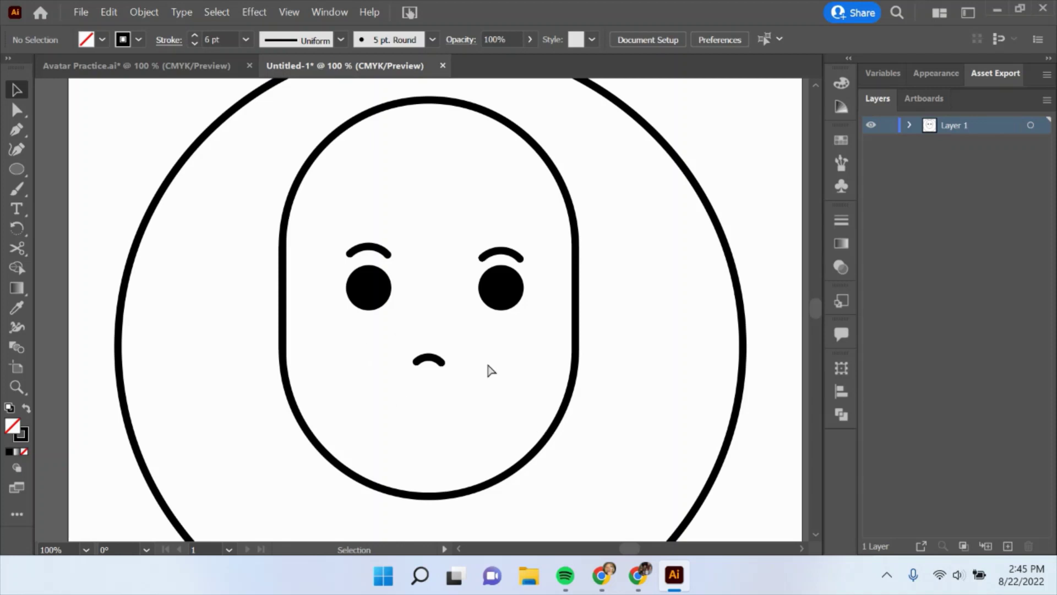
# Step: Paste another copy of the eyebrow arc and place it centred below the nose as a mouth
pyautogui.hotkey('ctrl', 'v')
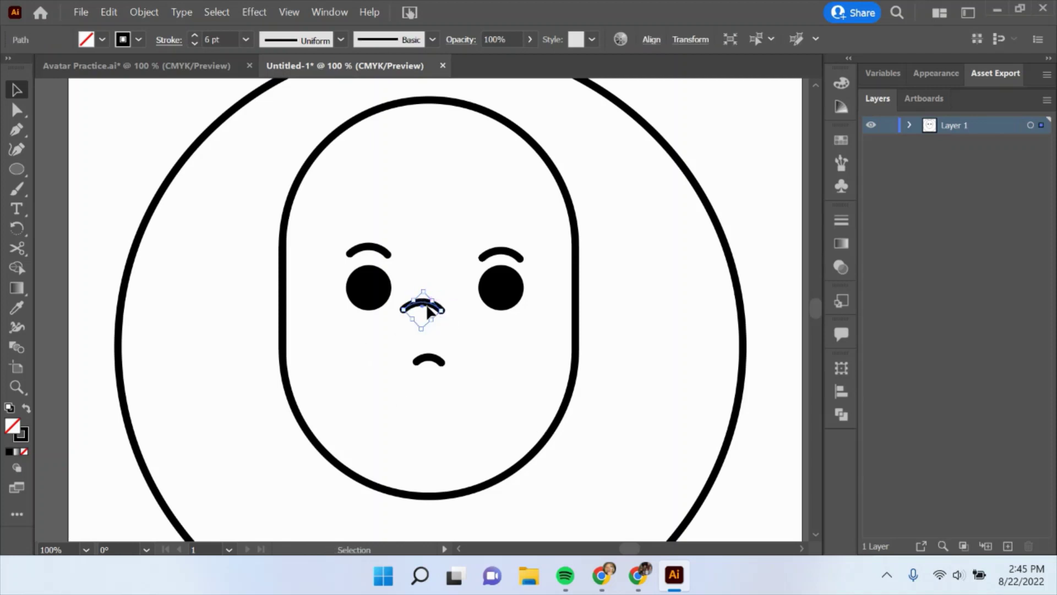
pyautogui.moveTo(428, 310); pyautogui.dragTo(435, 361)
pyautogui.moveTo(428, 309); pyautogui.dragTo(435, 424)
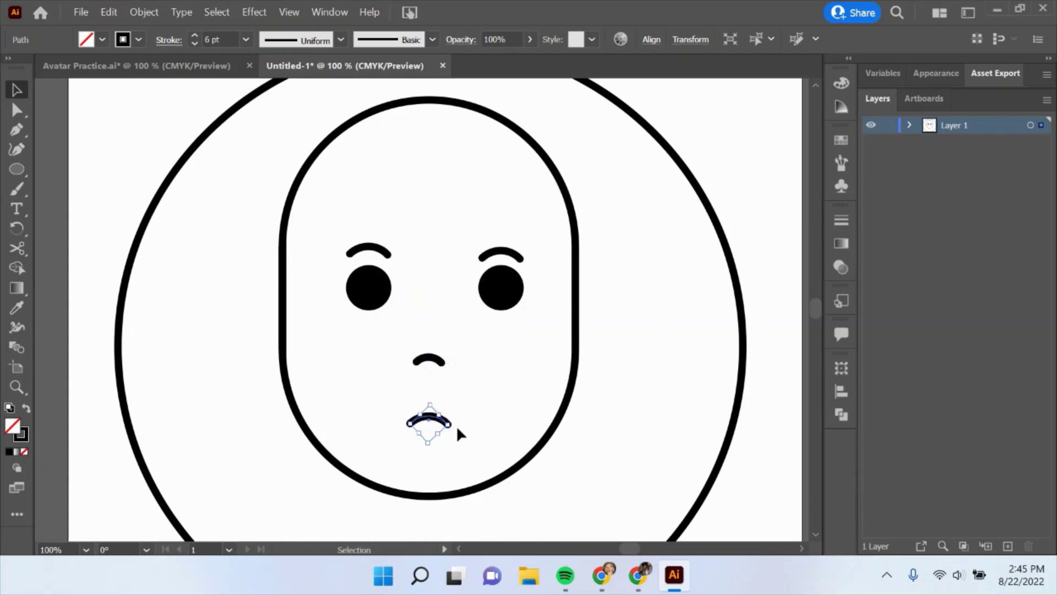
pyautogui.click(471, 436)
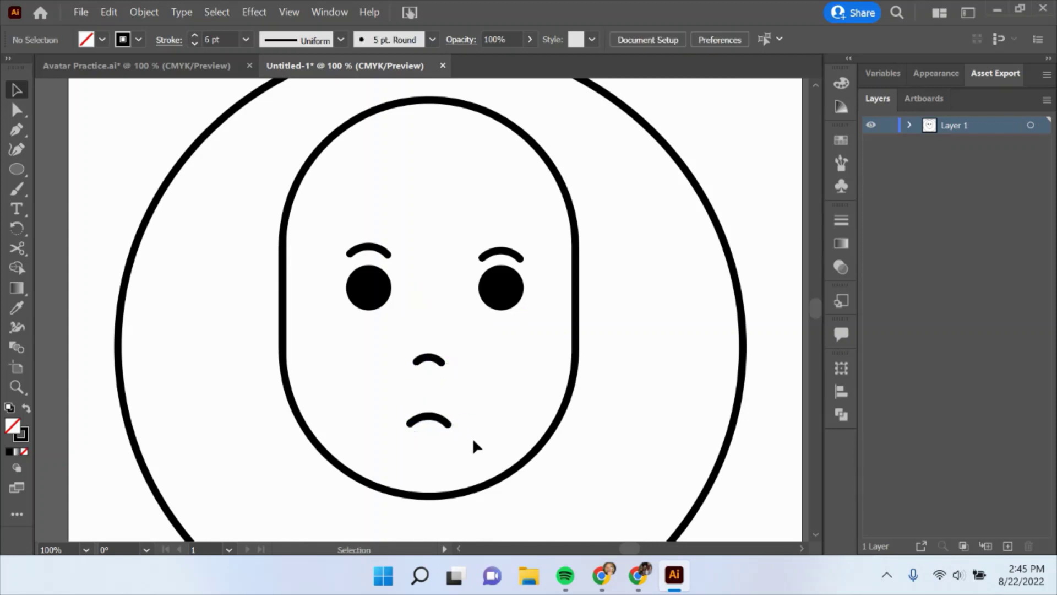
# Step: Rotate the mouth arc upside down into a smile, enlarge it to roughly twice the nose's width, and keep it centred under the nose
pyautogui.click(432, 422)
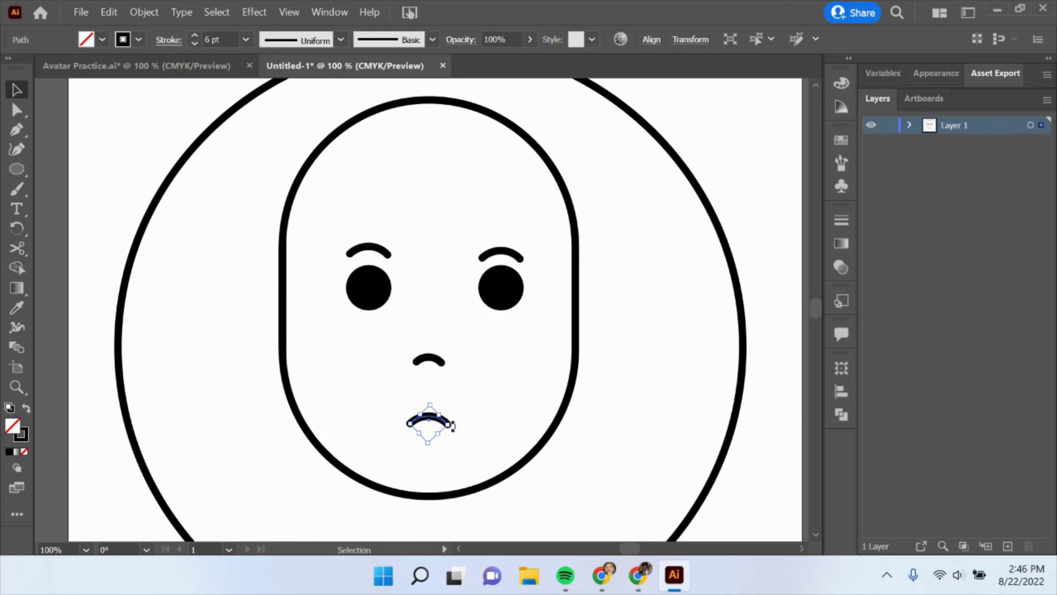
pyautogui.moveTo(455, 424); pyautogui.dragTo(349, 426)
pyautogui.moveTo(451, 426)
pyautogui.mouseDown()
pyautogui.moveTo(455, 413)
pyautogui.moveTo(478, 418)
pyautogui.moveTo(434, 379)
pyautogui.moveTo(431, 433)
pyautogui.mouseUp()
pyautogui.click(636, 481)
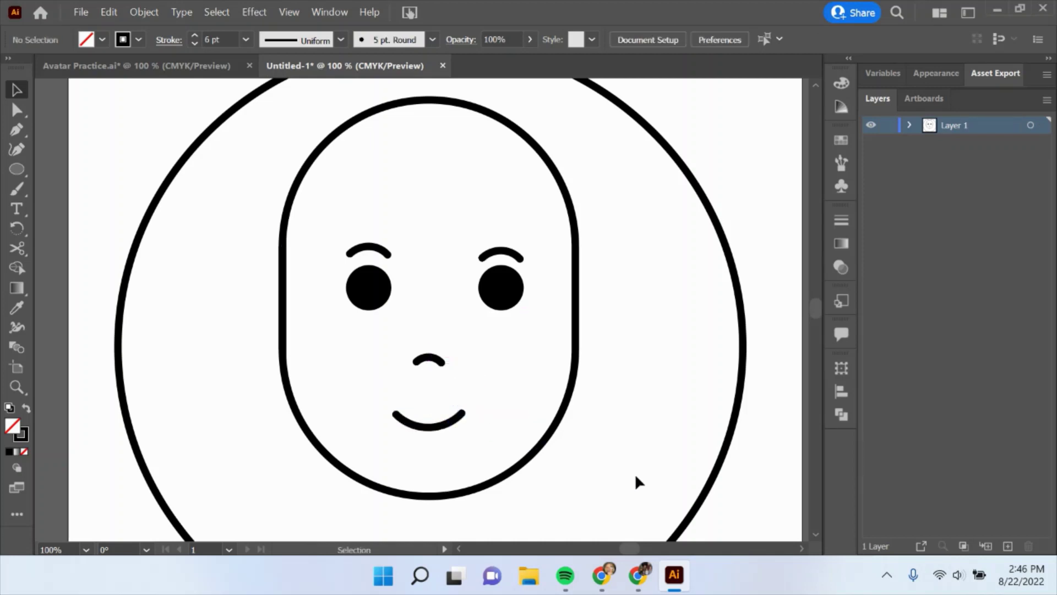